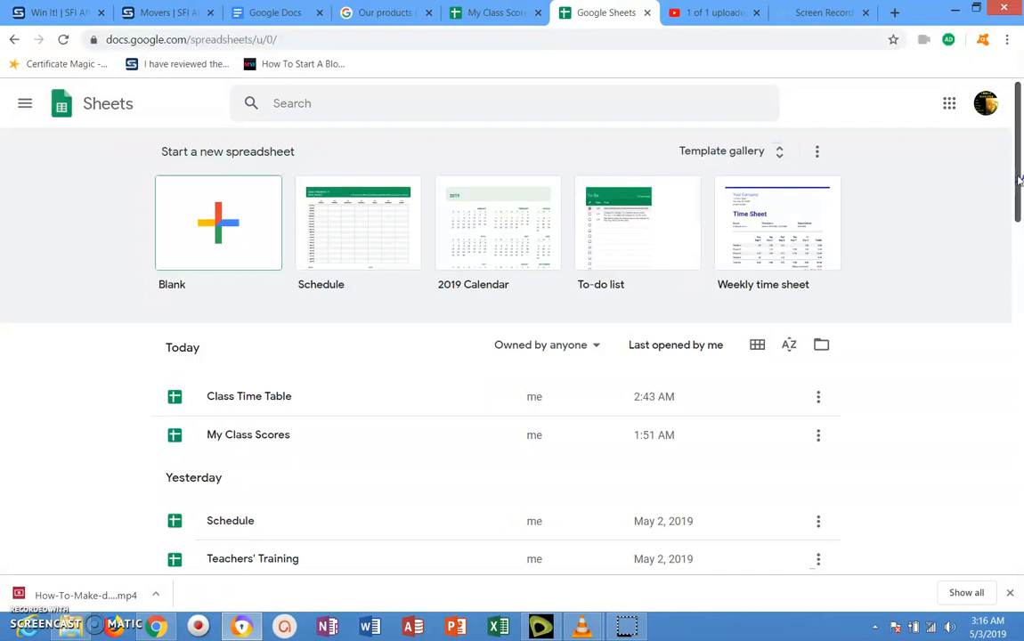
Step: Create a new spreadsheet from the Attendance template in the Education section of the template gallery
{"action": "scroll", "coordinate": [1020, 180], "scroll_direction": "down", "scroll_amount": 1}
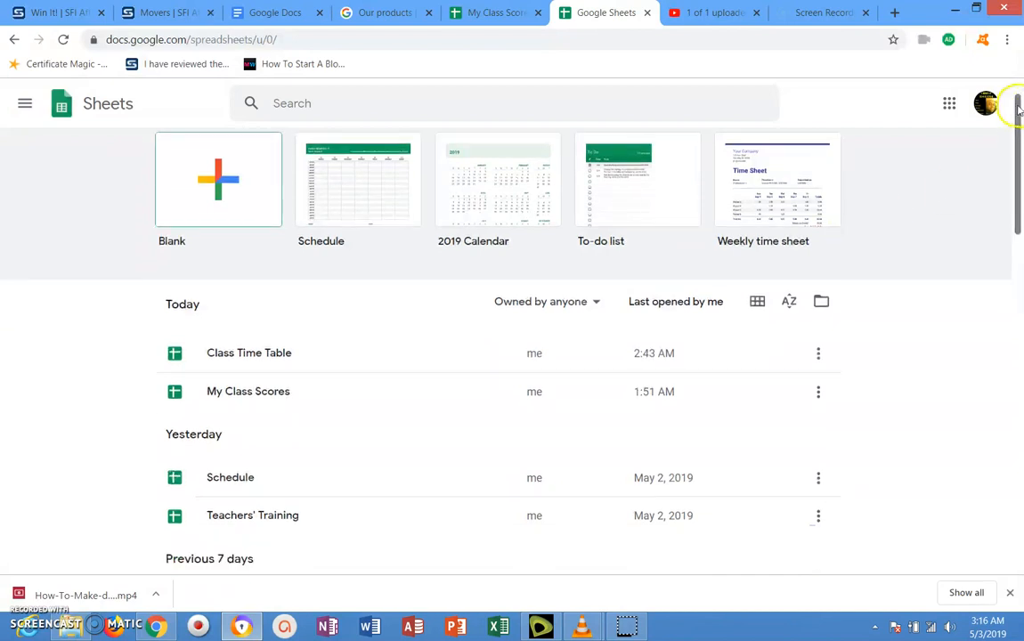
{"action": "scroll", "coordinate": [1018, 103], "scroll_direction": "up", "scroll_amount": 1}
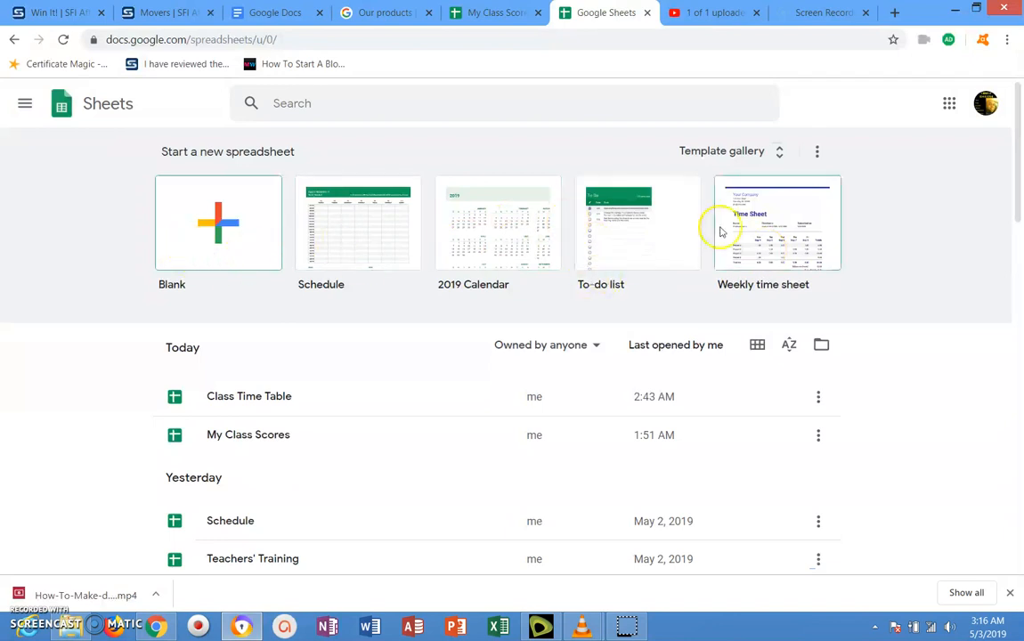
{"action": "left_click", "coordinate": [779, 157]}
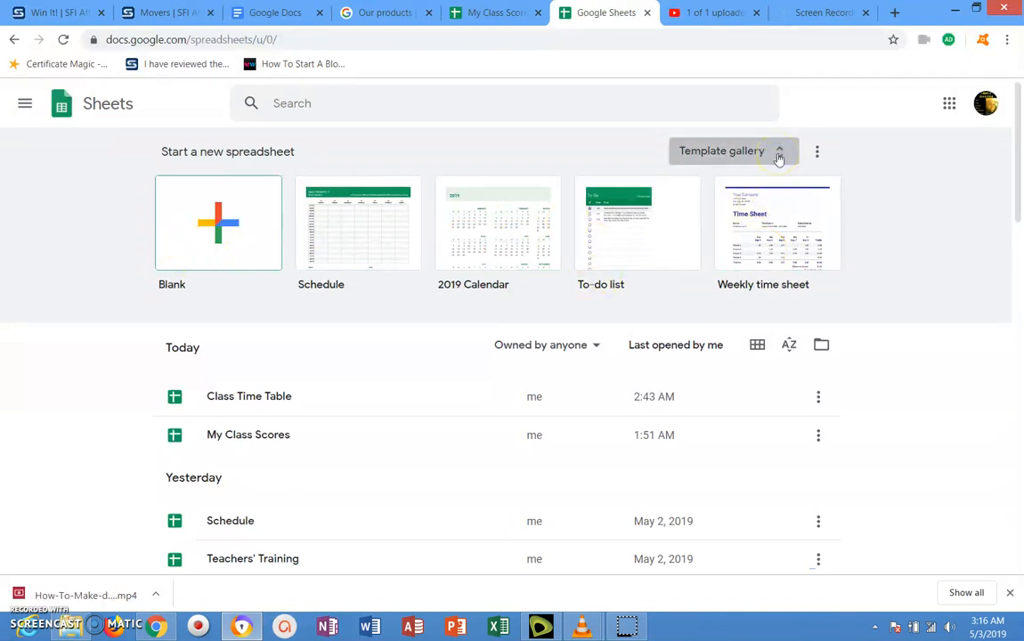
{"action": "left_click", "coordinate": [781, 158]}
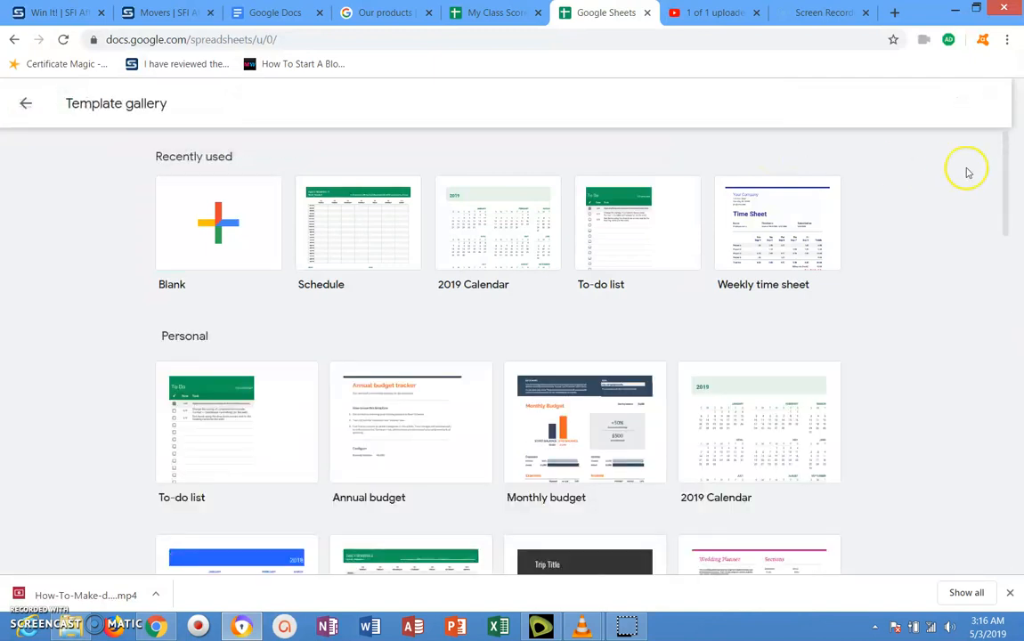
{"action": "left_click_drag", "start_coordinate": [1003, 167], "coordinate": [980, 527]}
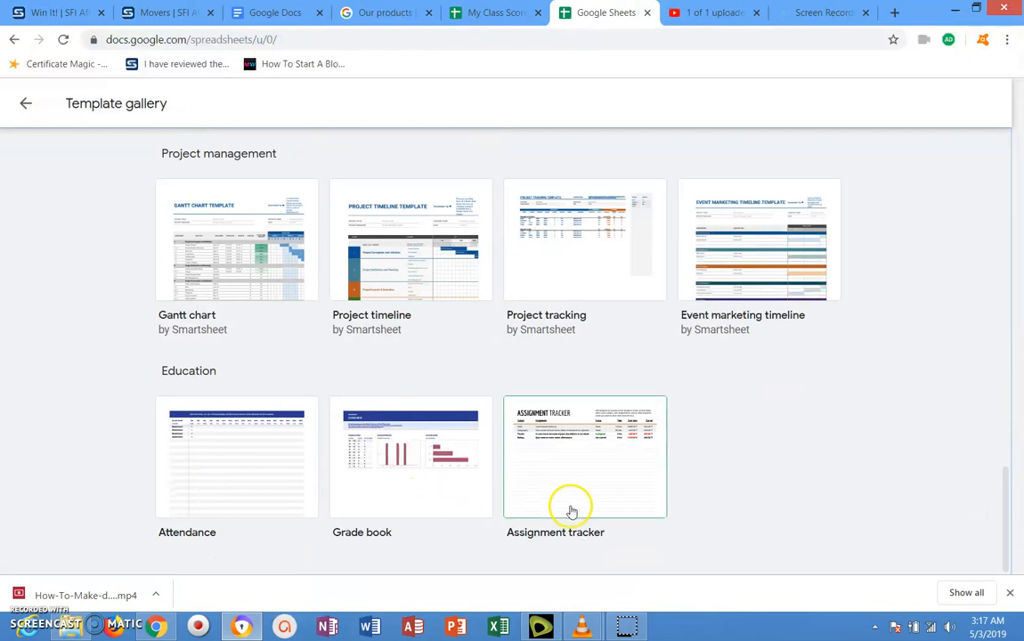
{"action": "left_click", "coordinate": [211, 470]}
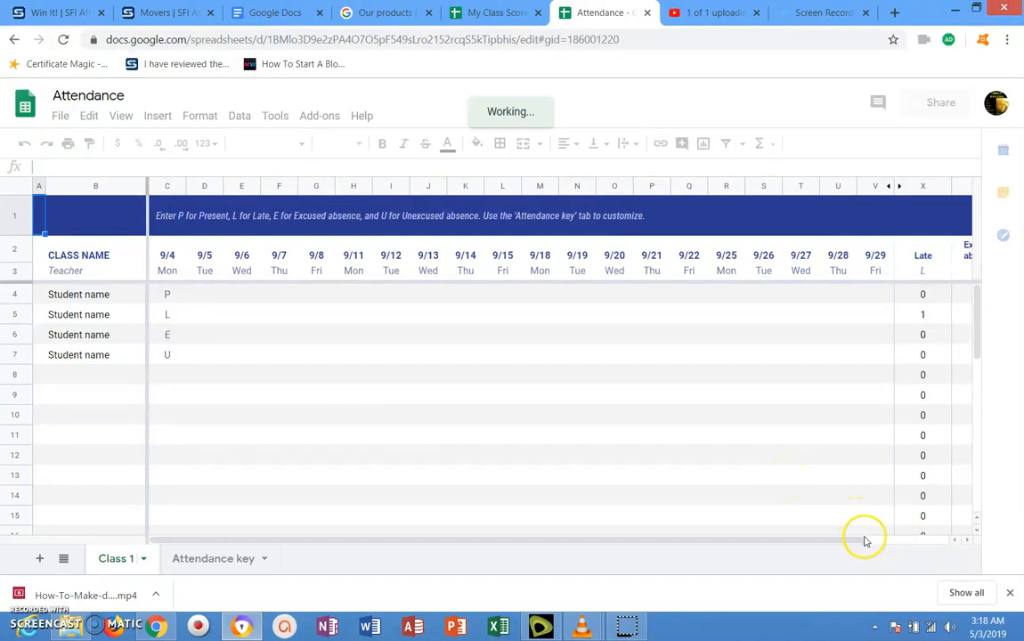
Step: Examine the attendance sheet from the date columns across to the late, excused and unexcused absence columns
{"action": "left_click_drag", "start_coordinate": [862, 542], "coordinate": [880, 540]}
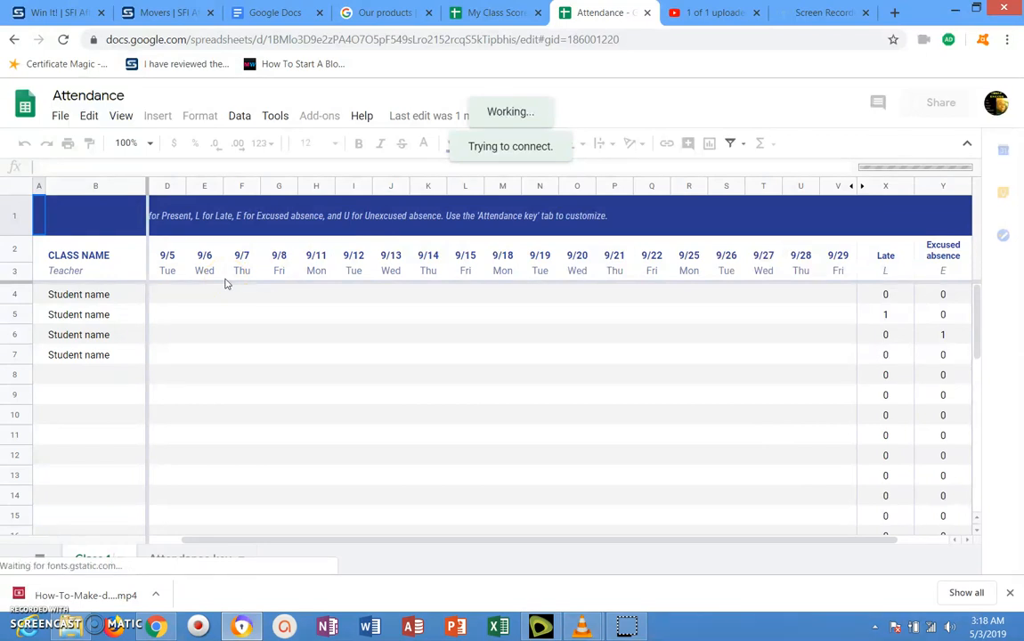
{"action": "left_click", "coordinate": [474, 299]}
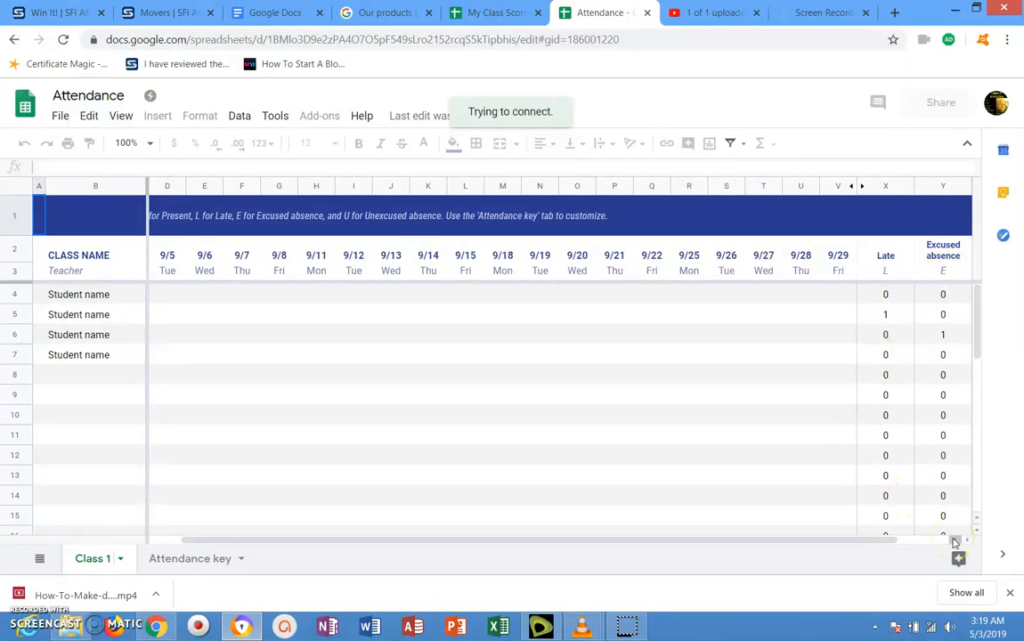
{"action": "left_click", "coordinate": [955, 543]}
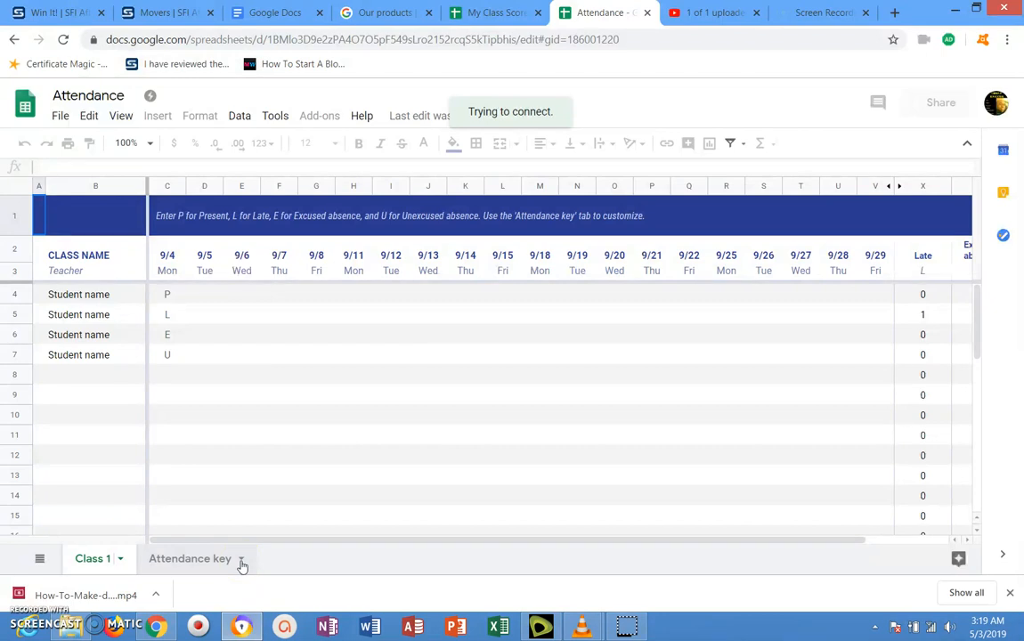
{"action": "left_click_drag", "start_coordinate": [861, 540], "coordinate": [947, 543]}
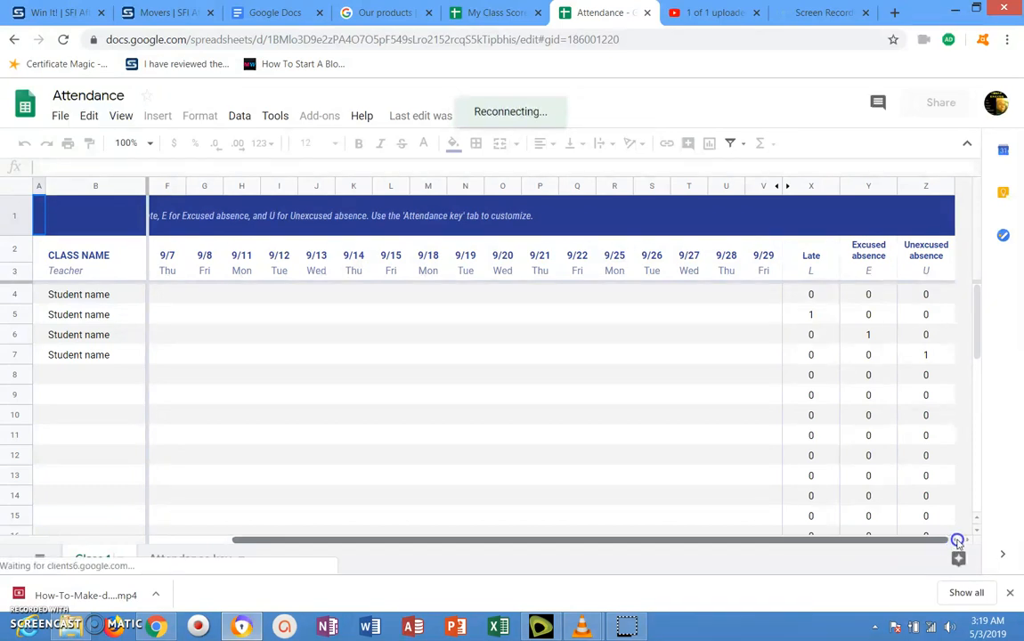
{"action": "left_click_drag", "start_coordinate": [952, 541], "coordinate": [811, 531]}
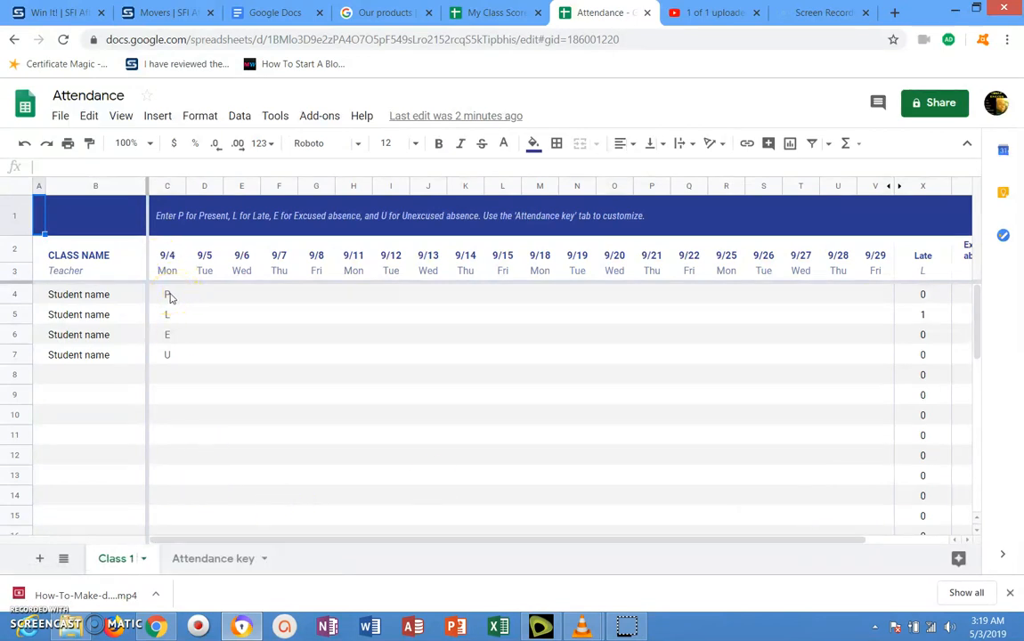
Step: Replace the CLASS NAME placeholder in cell B2 with JSS 1
{"action": "left_click", "coordinate": [77, 257]}
{"action": "double_click", "coordinate": [77, 257]}
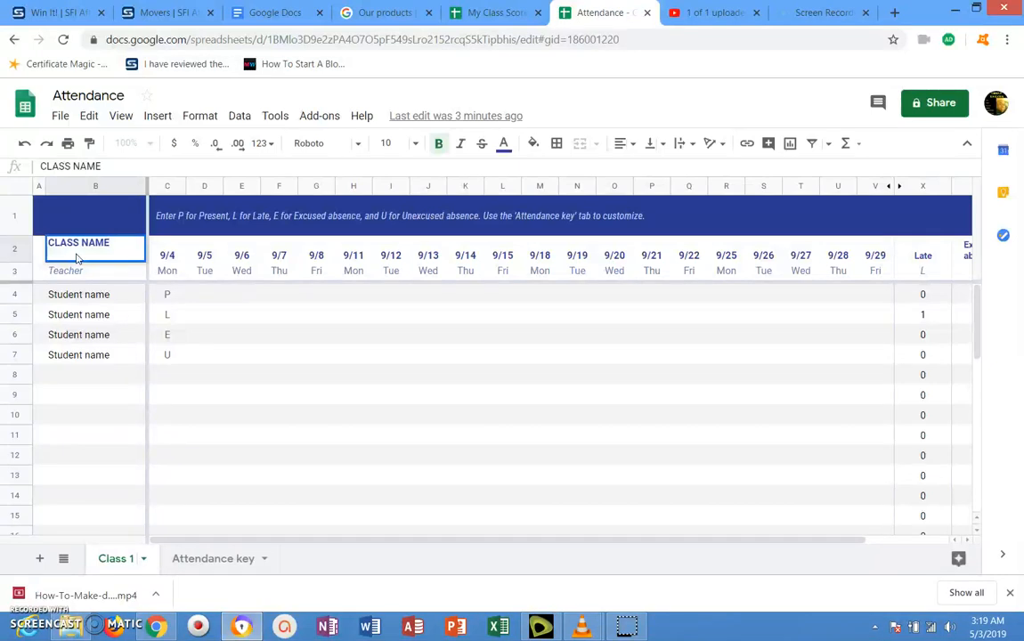
{"action": "left_click", "coordinate": [122, 247]}
{"action": "left_click", "coordinate": [114, 246]}
{"action": "left_click", "coordinate": [111, 247]}
{"action": "type", "text": "J"}
{"action": "double_click", "coordinate": [100, 242]}
{"action": "key", "text": "BackSpace"}
{"action": "key", "text": "BackSpace"}
{"action": "key", "text": "BackSpace"}
{"action": "key", "text": "BackSpace"}
{"action": "key", "text": "BackSpace"}
{"action": "key", "text": "BackSpace"}
{"action": "key", "text": "BackSpace"}
{"action": "type", "text": "js"}
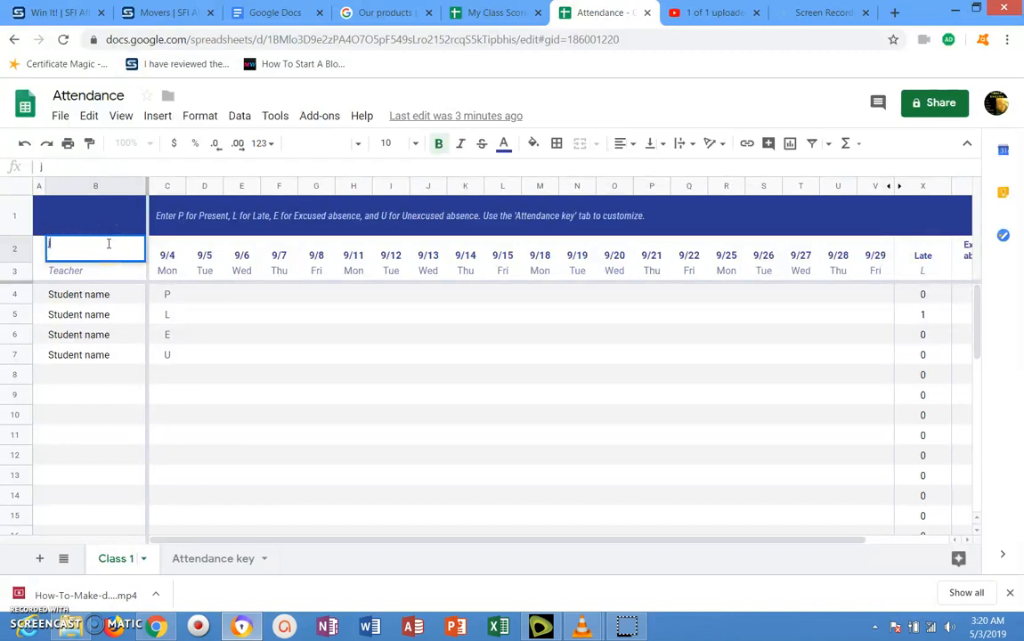
{"action": "key", "text": "BackSpace"}
{"action": "key", "text": "BackSpace"}
{"action": "type", "text": "JSS 1"}
Step: Replace the Teacher placeholder in cell B3 with the teacher's title and name
{"action": "left_click", "coordinate": [77, 271]}
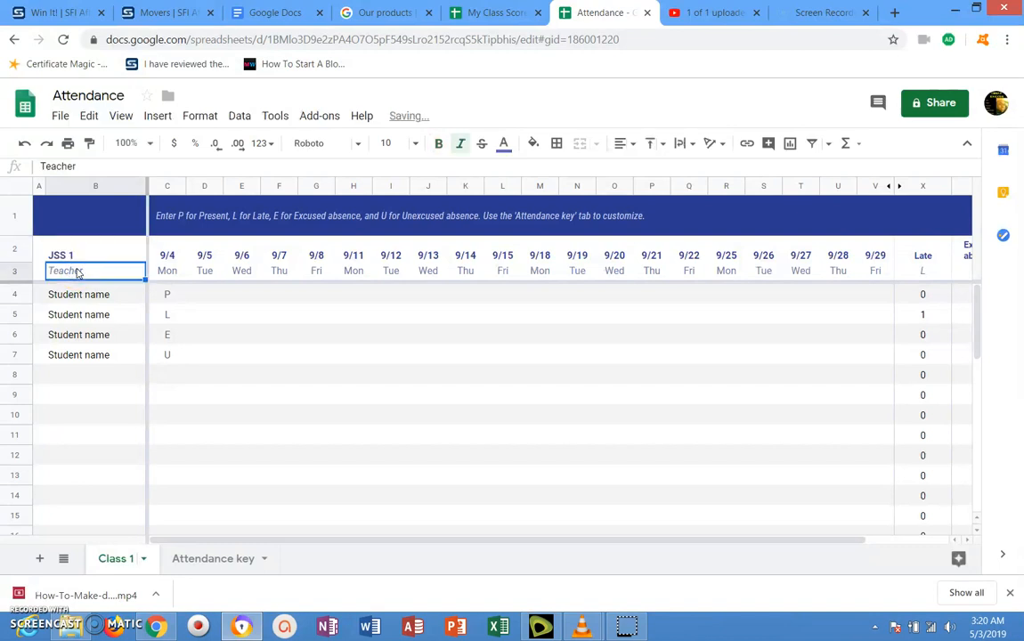
{"action": "double_click", "coordinate": [85, 269]}
{"action": "key", "text": "BackSpace"}
{"action": "key", "text": "BackSpace"}
{"action": "key", "text": "BackSpace"}
{"action": "key", "text": "BackSpace"}
{"action": "key", "text": "BackSpace"}
{"action": "key", "text": "BackSpace"}
{"action": "key", "text": "BackSpace"}
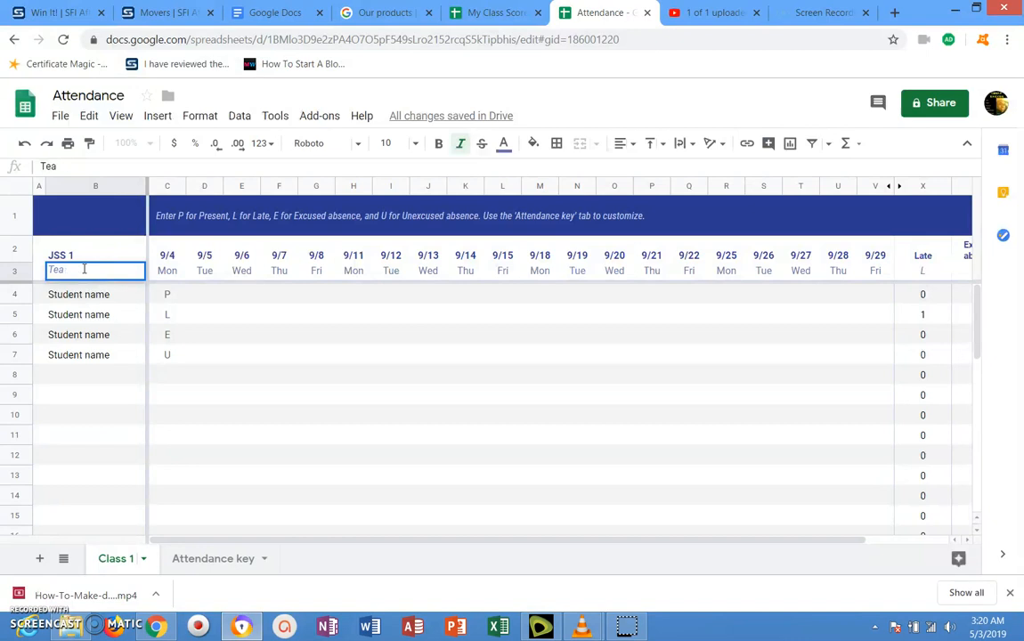
{"action": "type", "text": "mR"}
{"action": "key", "text": "BackSpace"}
{"action": "key", "text": "BackSpace"}
{"action": "type", "text": "Mr Chima"}
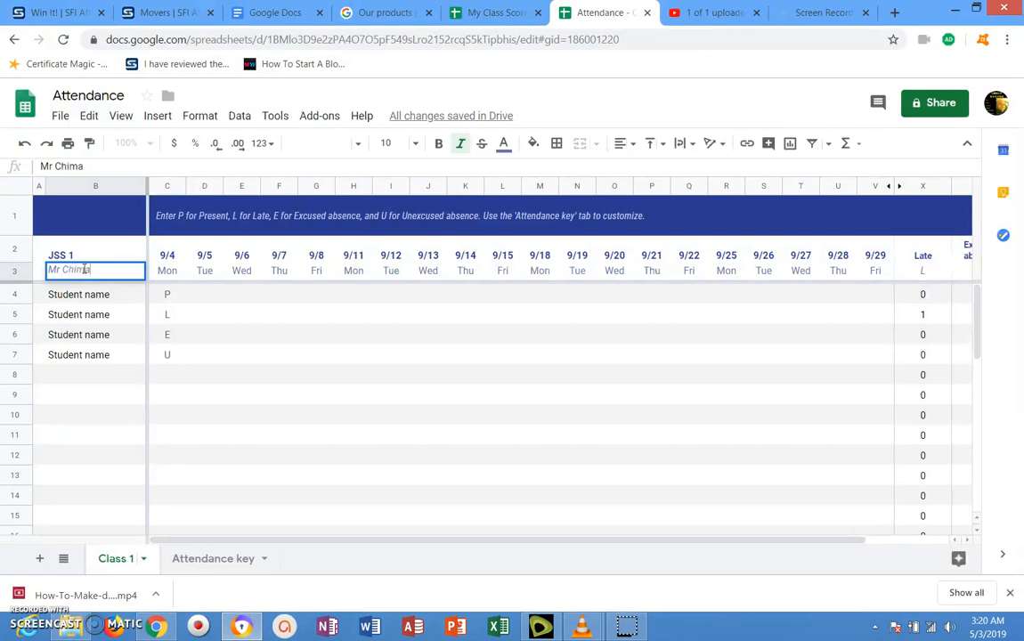
Step: Replace the four Student name placeholders in B4 to B7 with the students' first names
{"action": "left_click", "coordinate": [90, 295]}
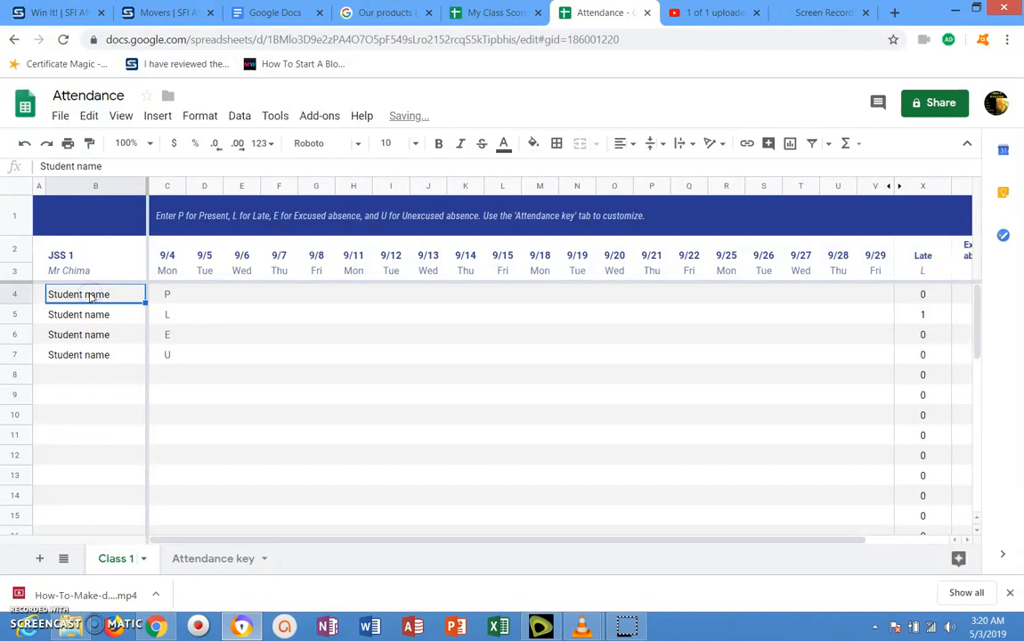
{"action": "type", "text": "Ken"}
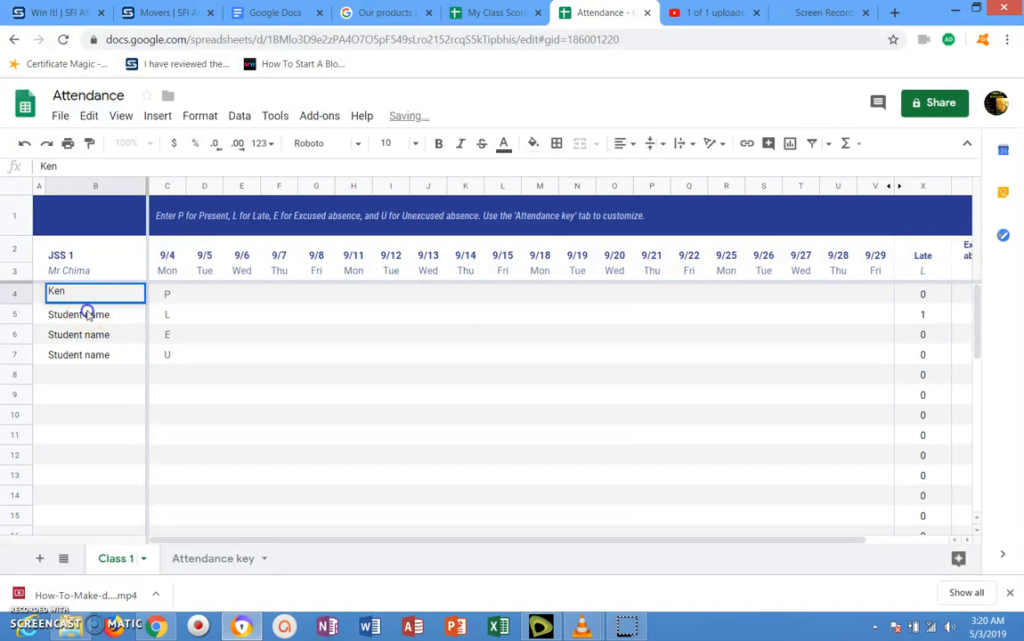
{"action": "left_click", "coordinate": [88, 315]}
{"action": "key", "text": "BackSpace"}
{"action": "type", "text": "Clara"}
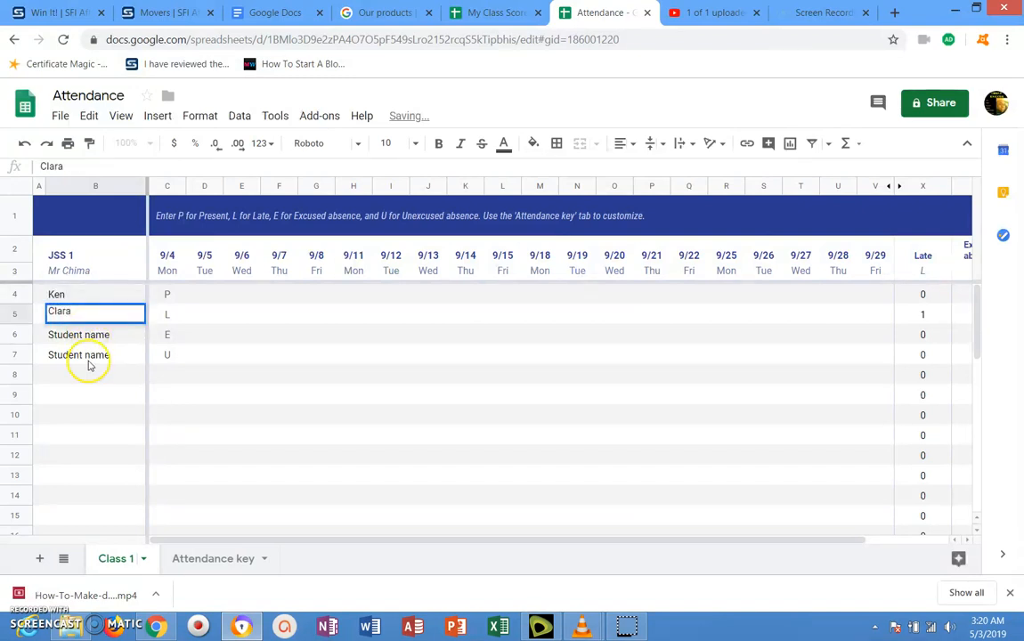
{"action": "left_click", "coordinate": [94, 336]}
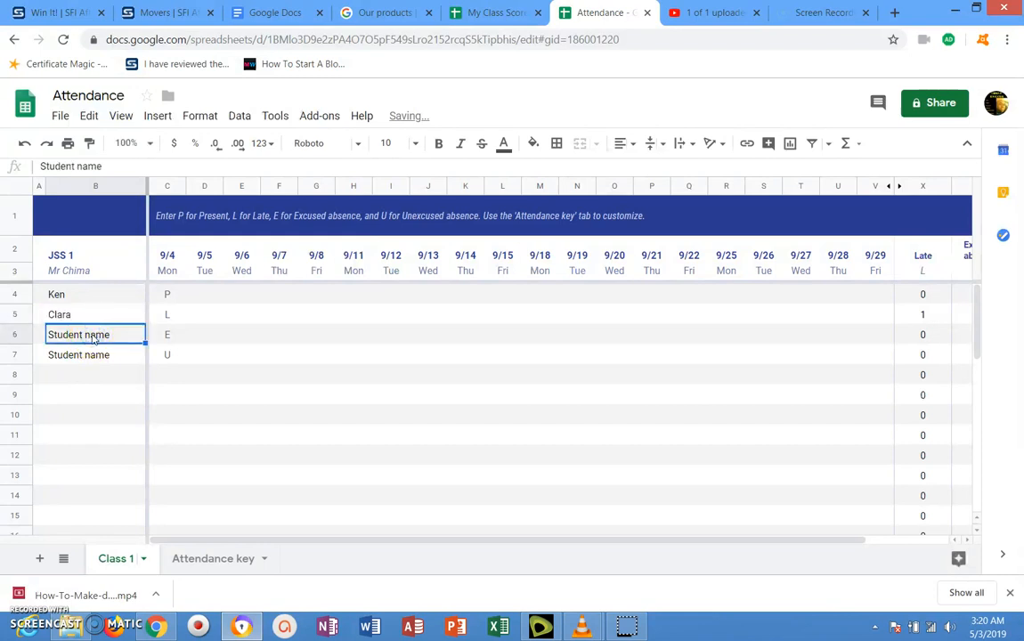
{"action": "key", "text": "BackSpace"}
{"action": "type", "text": "Frank"}
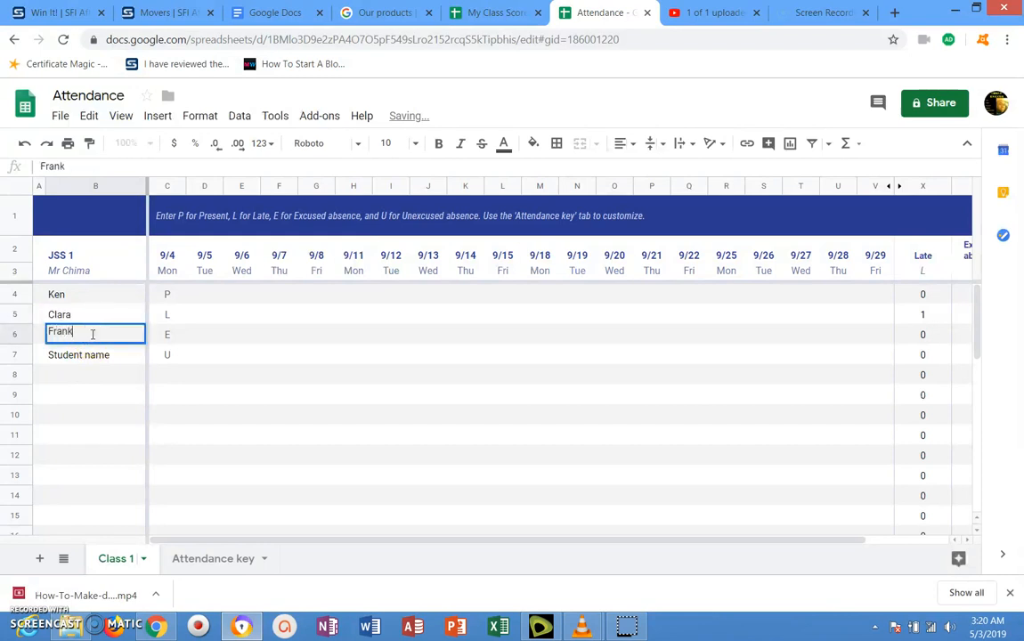
{"action": "key", "text": "Return"}
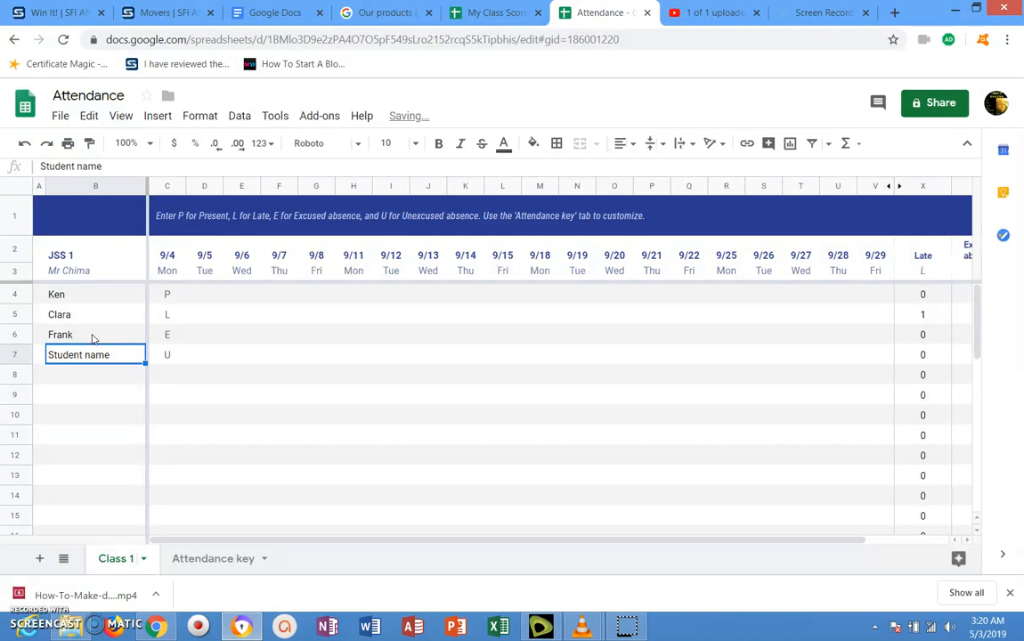
{"action": "type", "text": "Judith"}
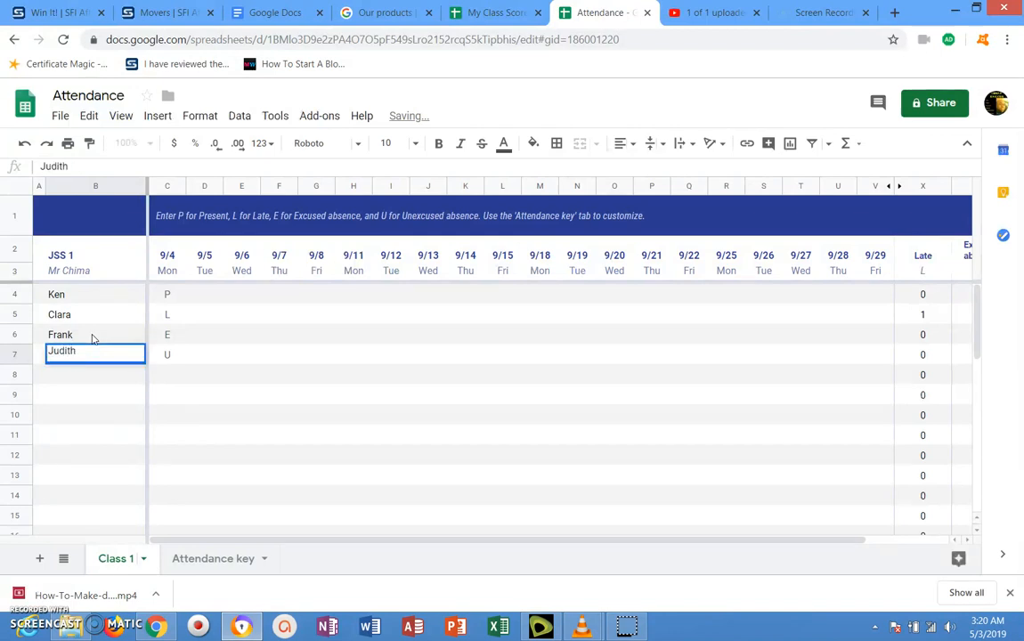
{"action": "key", "text": "Return"}
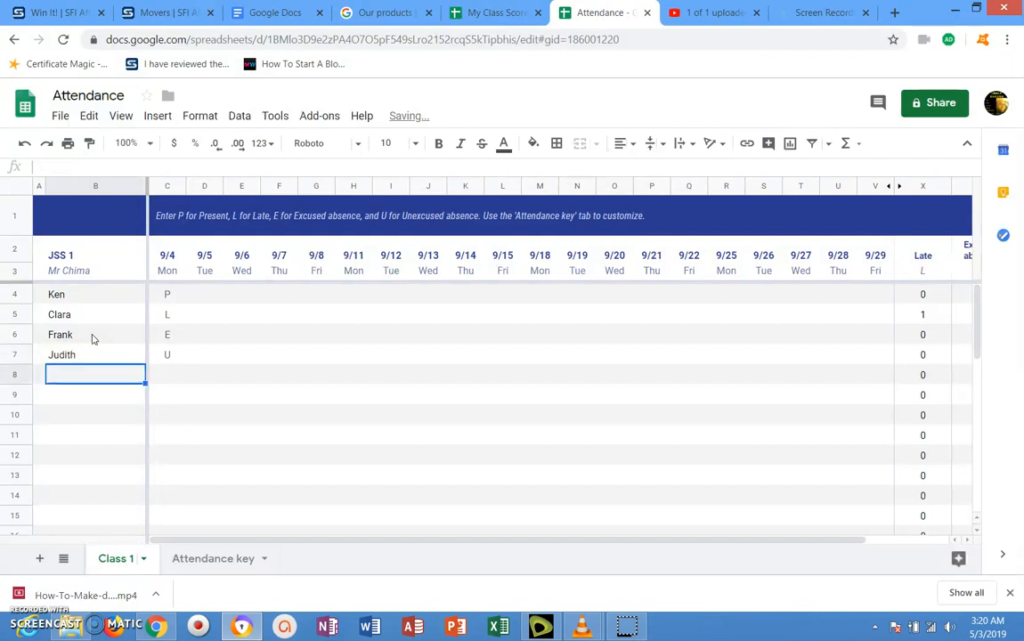
Step: Add four more students' first names below the existing ones, in cells B8 to B11
{"action": "type", "text": "John"}
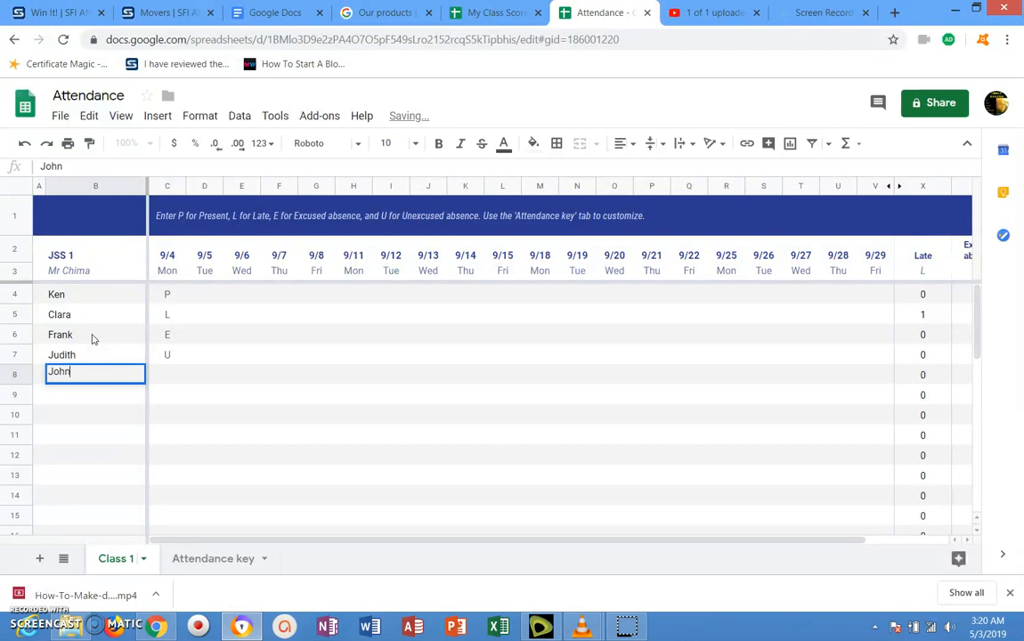
{"action": "key", "text": "Return"}
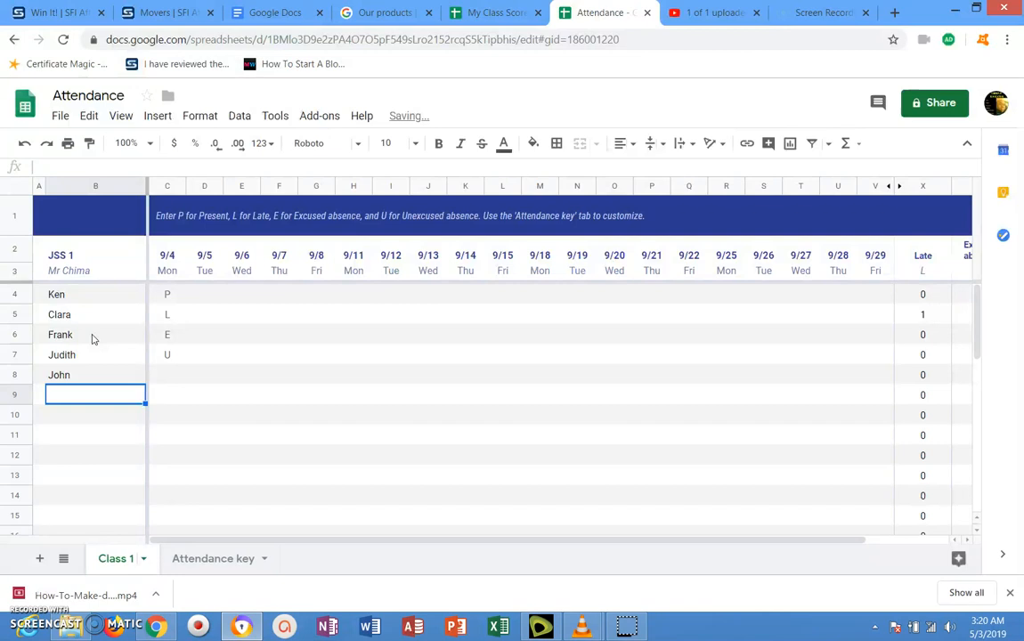
{"action": "type", "text": "Naomi"}
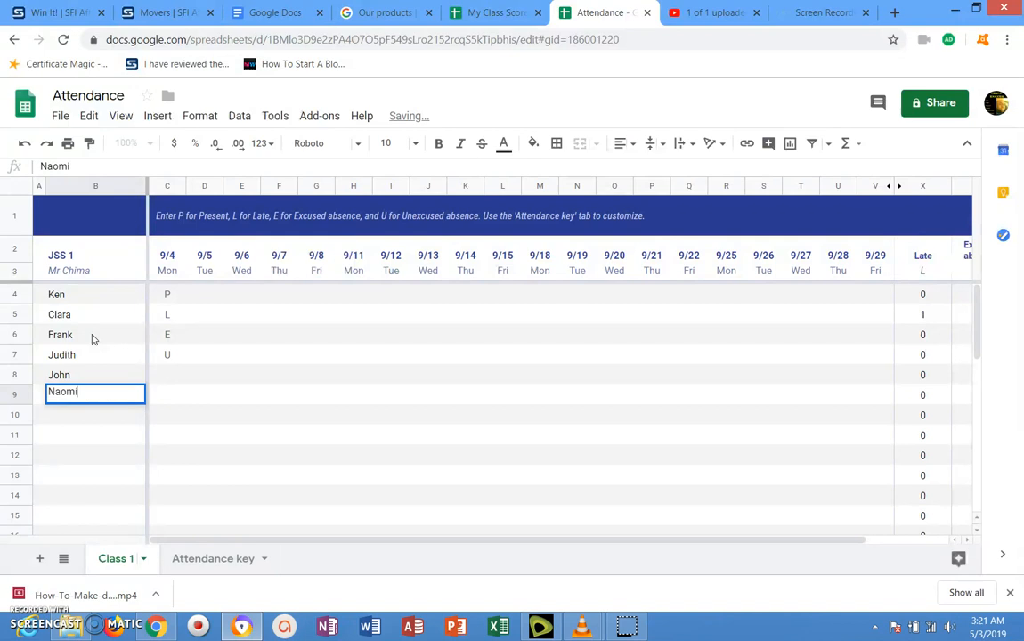
{"action": "key", "text": "Return"}
{"action": "type", "text": "Daniel"}
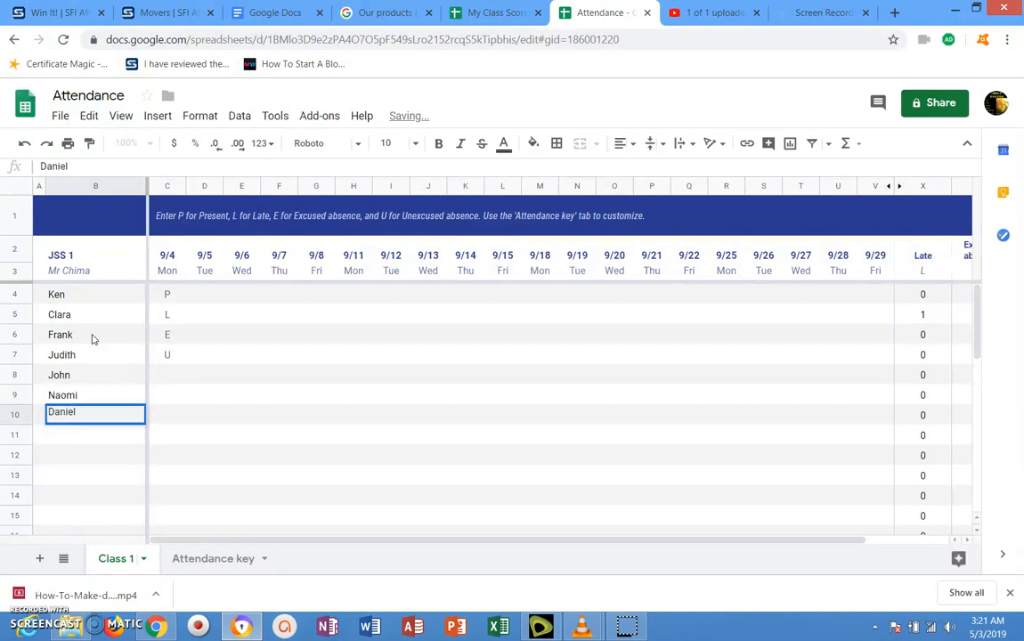
{"action": "key", "text": "Return"}
{"action": "type", "text": "Dave"}
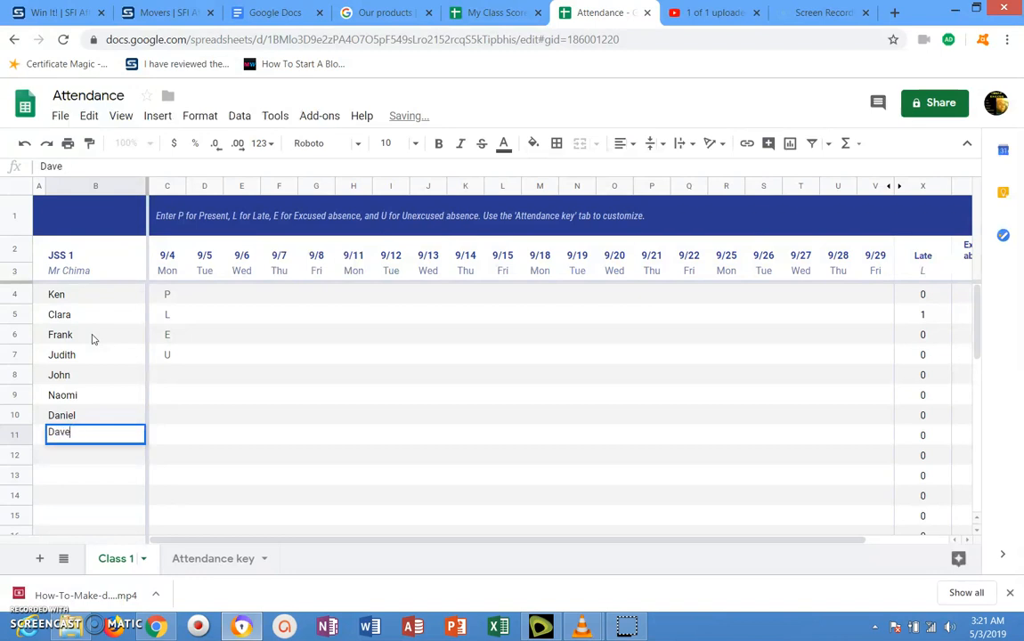
{"action": "left_click", "coordinate": [195, 295]}
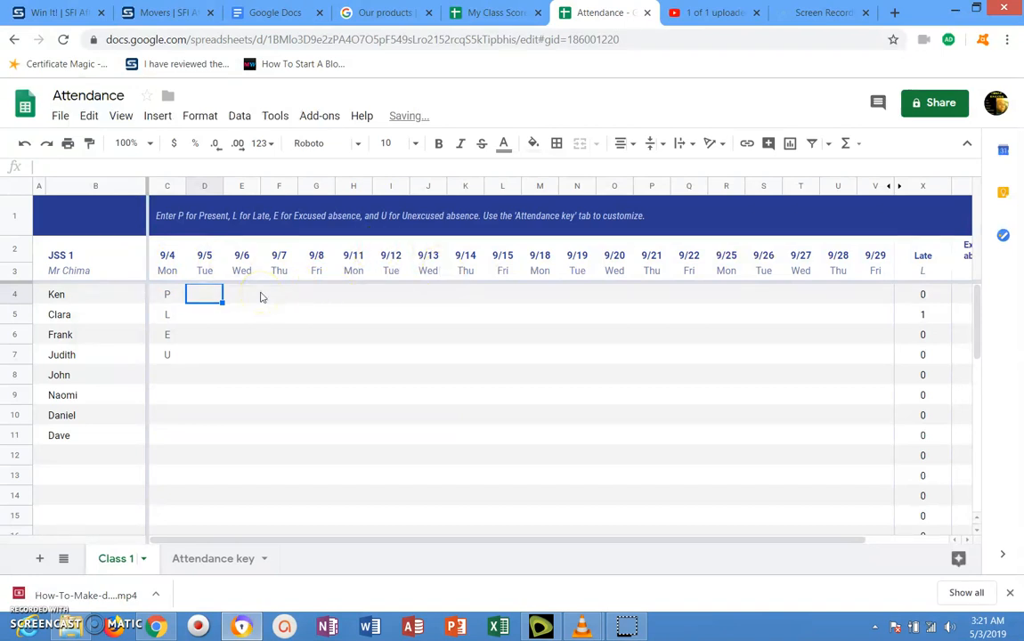
Step: Change the first attendance date, in cell C2 above Mon, to 5/6/2019
{"action": "left_click", "coordinate": [167, 258]}
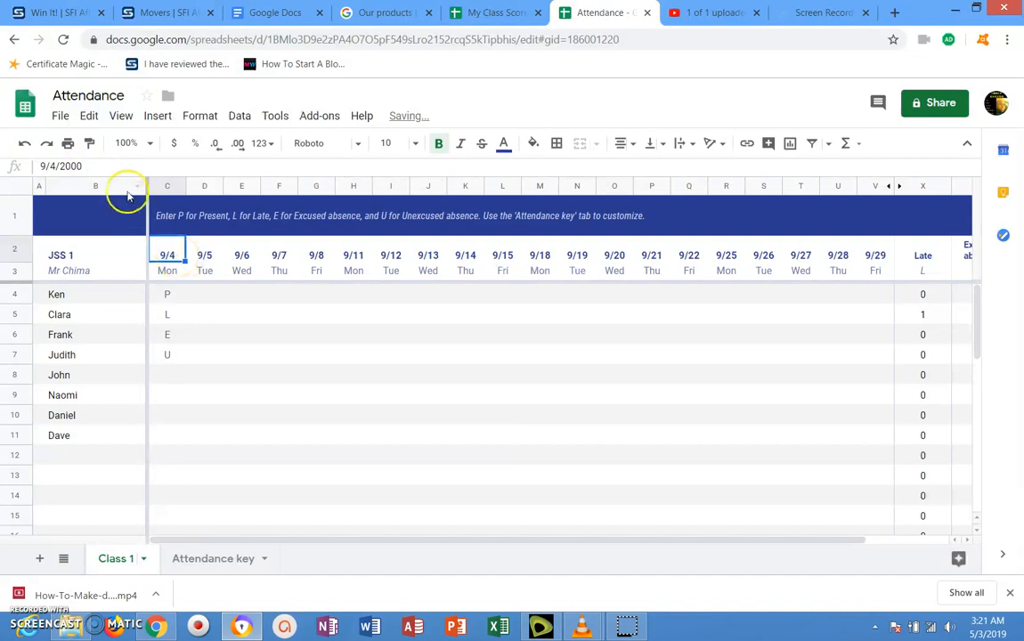
{"action": "left_click", "coordinate": [88, 164]}
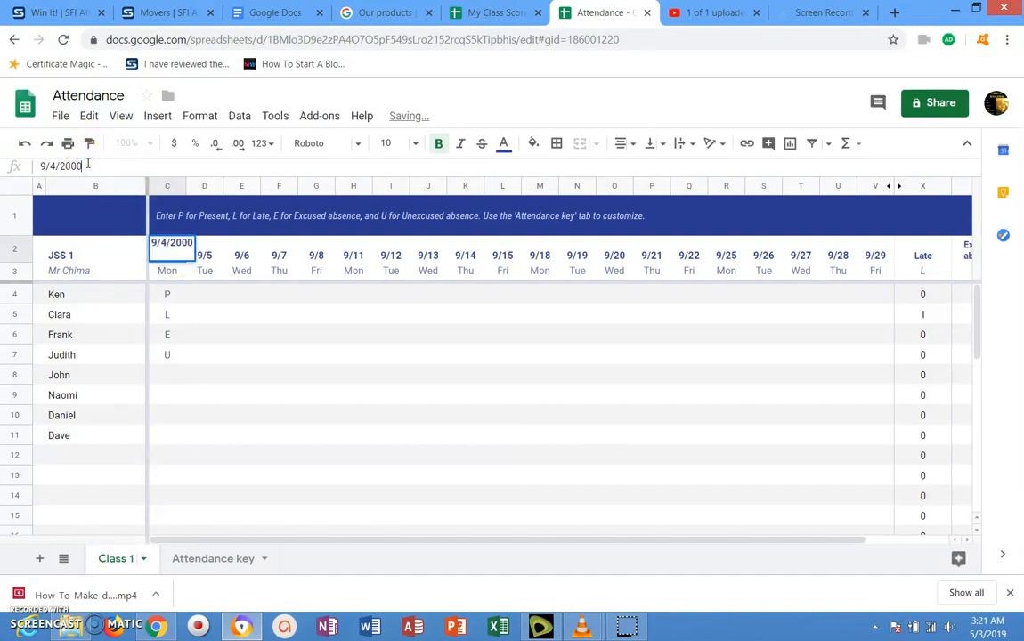
{"action": "key", "text": "BackSpace"}
{"action": "key", "text": "BackSpace"}
{"action": "key", "text": "BackSpace"}
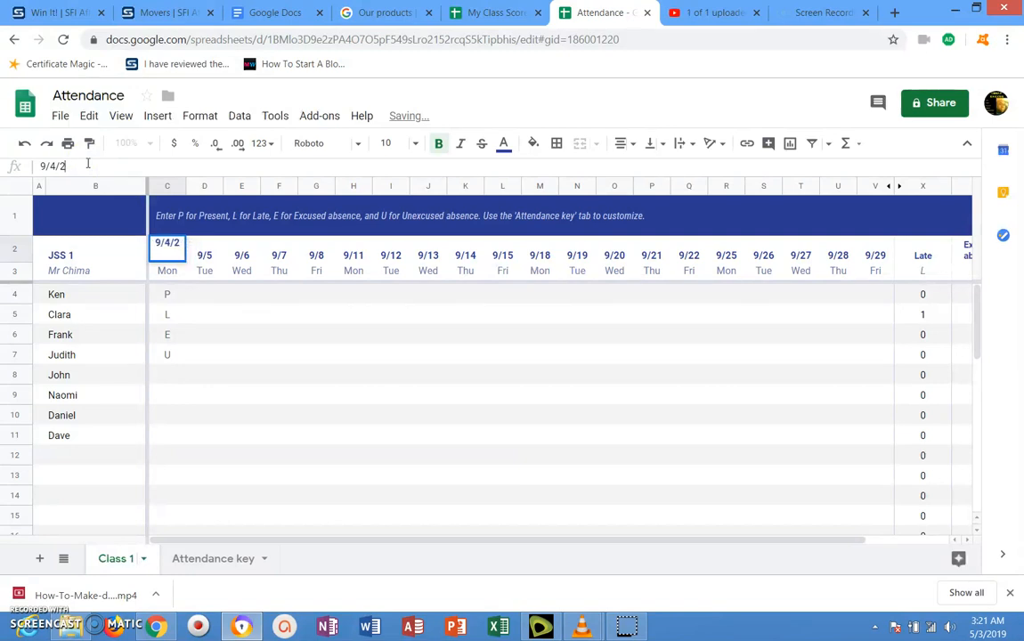
{"action": "key", "text": "BackSpace"}
{"action": "key", "text": "BackSpace"}
{"action": "key", "text": "BackSpace"}
{"action": "key", "text": "BackSpace"}
{"action": "key", "text": "BackSpace"}
{"action": "type", "text": "5"}
{"action": "type", "text": "/"}
{"action": "type", "text": "7"}
{"action": "key", "text": "BackSpace"}
{"action": "type", "text": "6/2019"}
Step: Change the second attendance date, in cell D2 above Tue, to 5/7/2019
{"action": "left_click", "coordinate": [208, 260]}
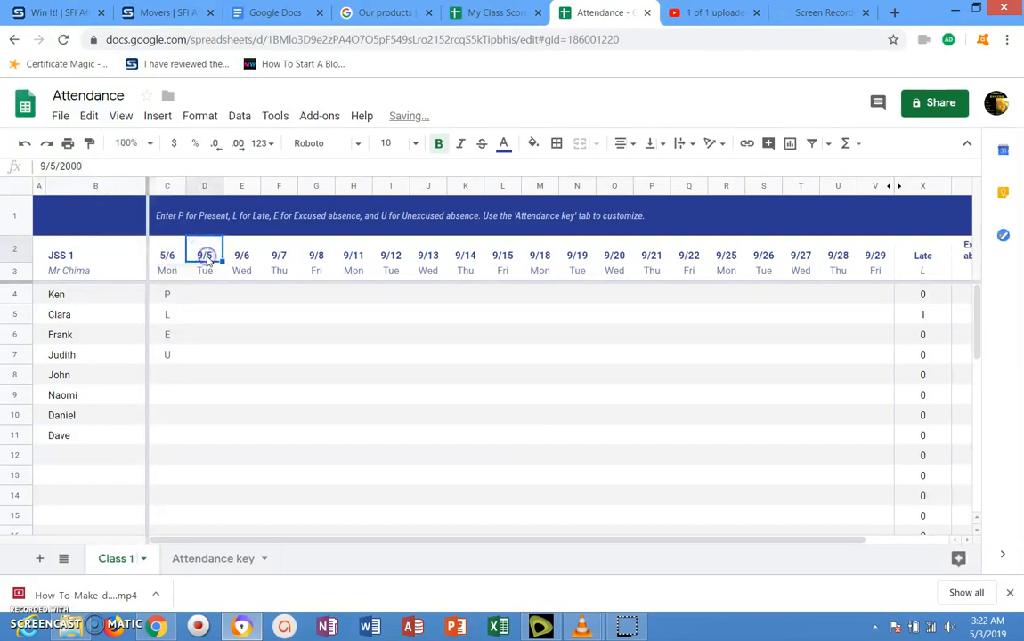
{"action": "left_click", "coordinate": [83, 166]}
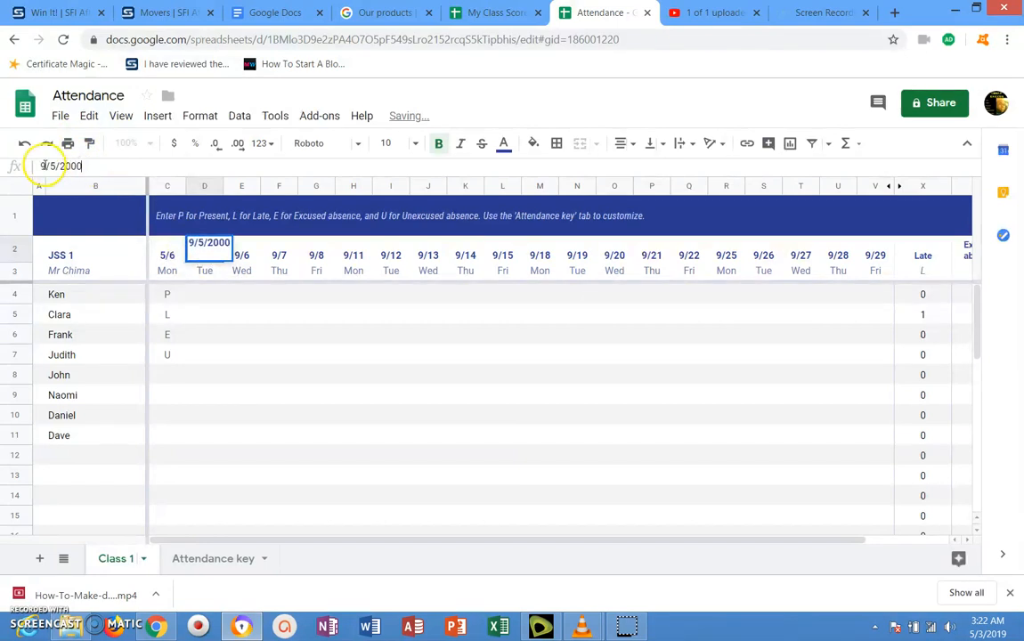
{"action": "left_click", "coordinate": [45, 165]}
{"action": "key", "text": "BackSpace"}
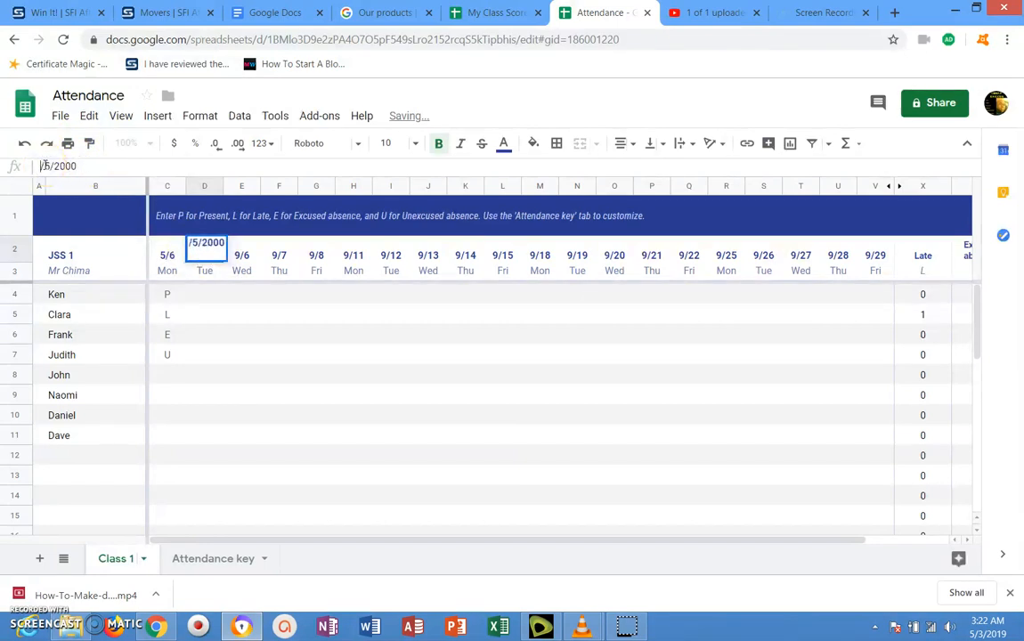
{"action": "type", "text": "5"}
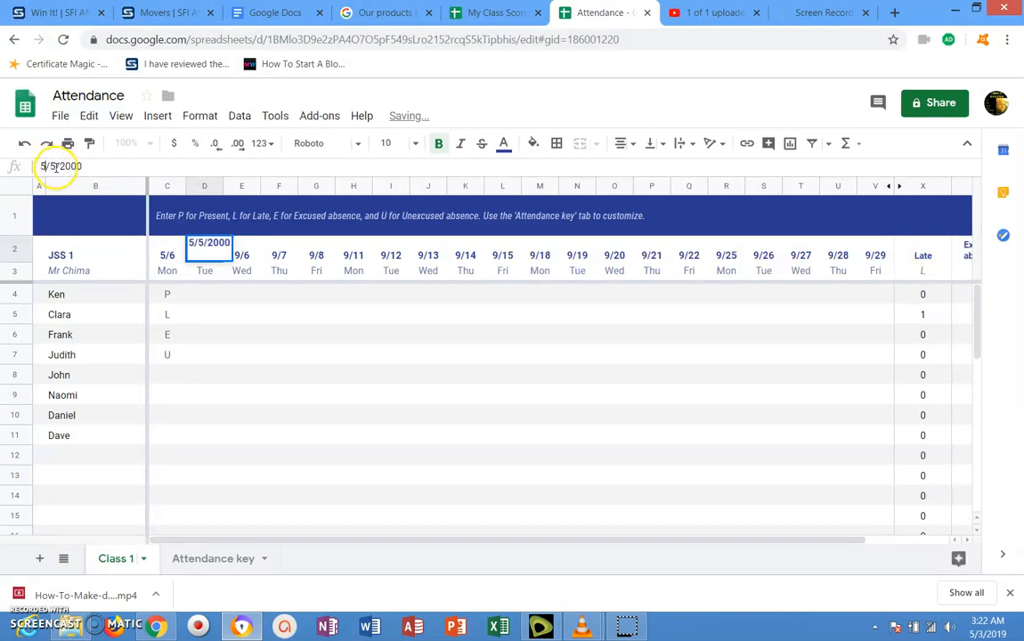
{"action": "left_click", "coordinate": [55, 168]}
{"action": "key", "text": "BackSpace"}
{"action": "type", "text": "7"}
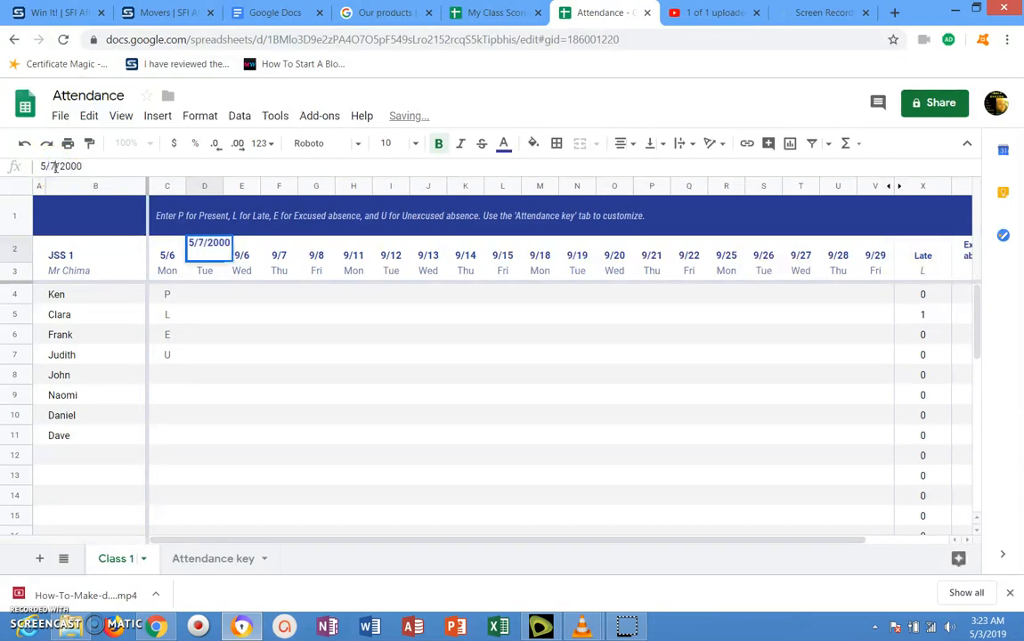
{"action": "left_click", "coordinate": [99, 168]}
{"action": "key", "text": "BackSpace"}
{"action": "key", "text": "BackSpace"}
{"action": "type", "text": "19"}
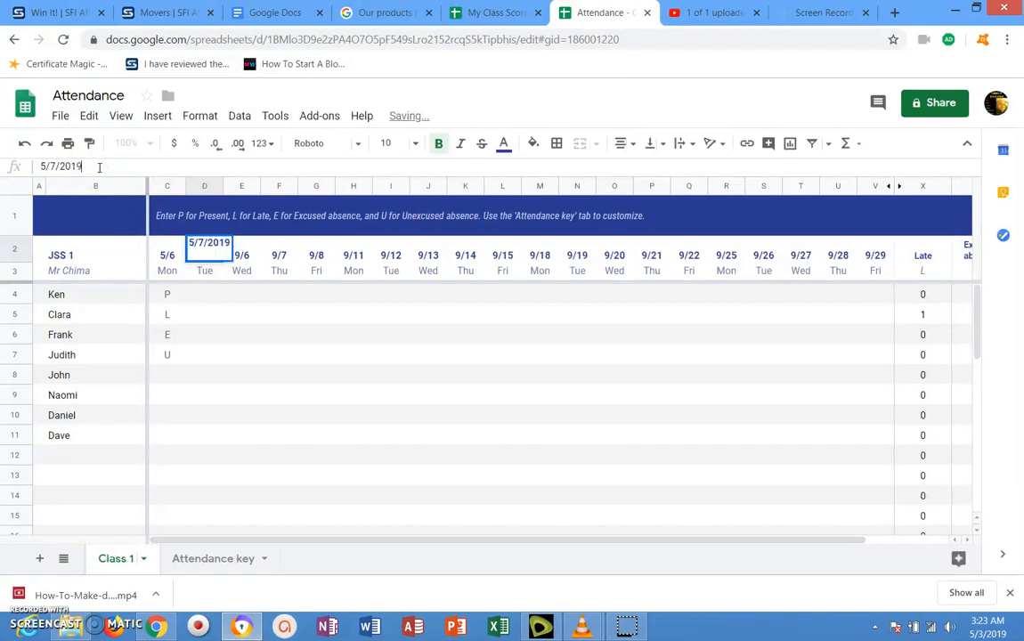
{"action": "left_click", "coordinate": [245, 257]}
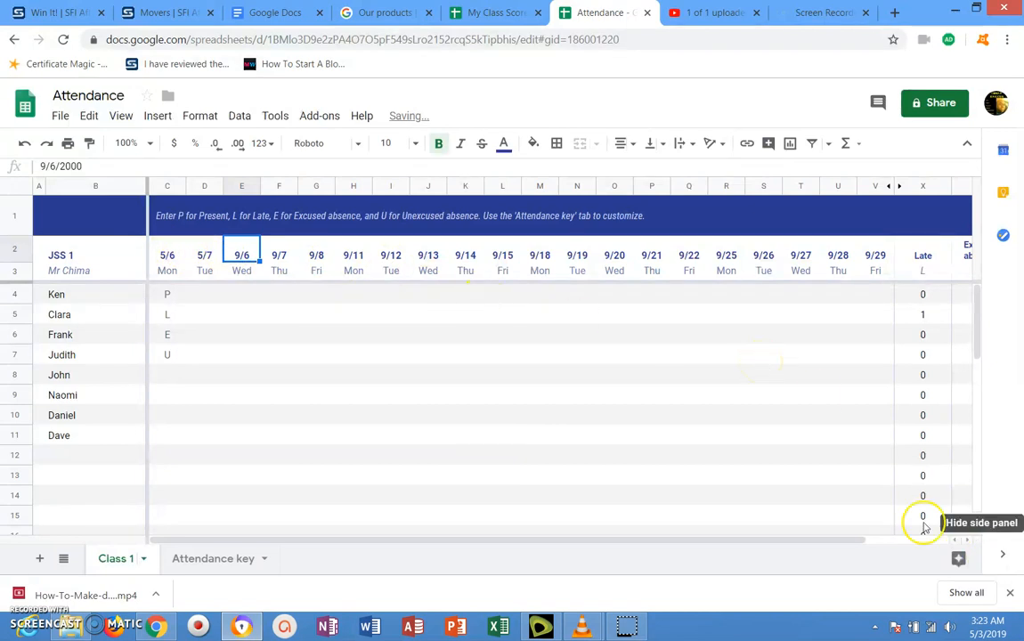
Step: Look over the remaining date headers in row 2, from column E onwards, that still carry the template's September dates
{"action": "left_click_drag", "start_coordinate": [860, 544], "coordinate": [882, 545]}
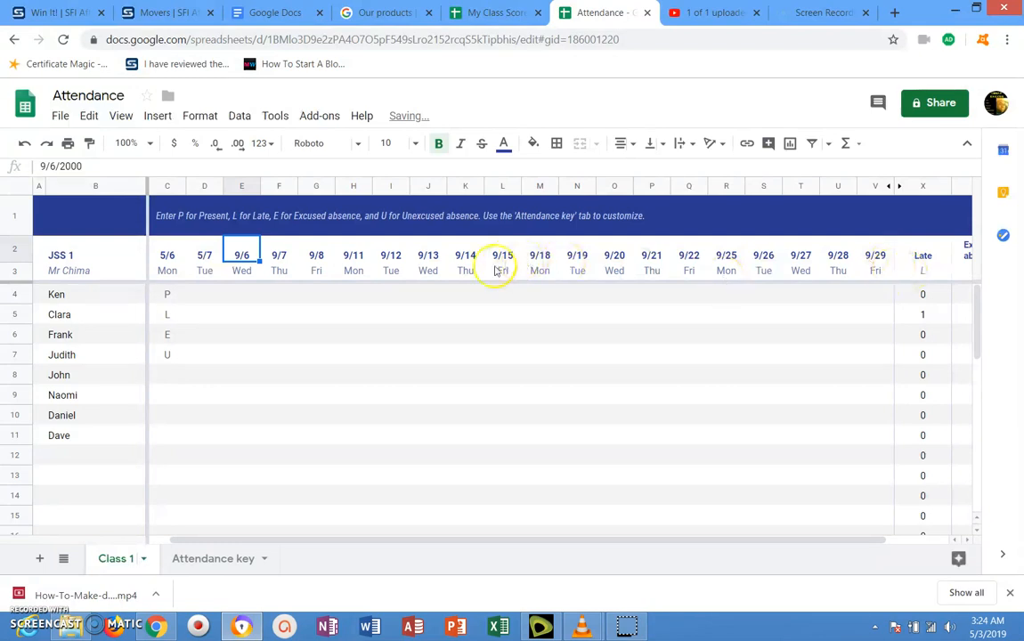
{"action": "left_click", "coordinate": [279, 257]}
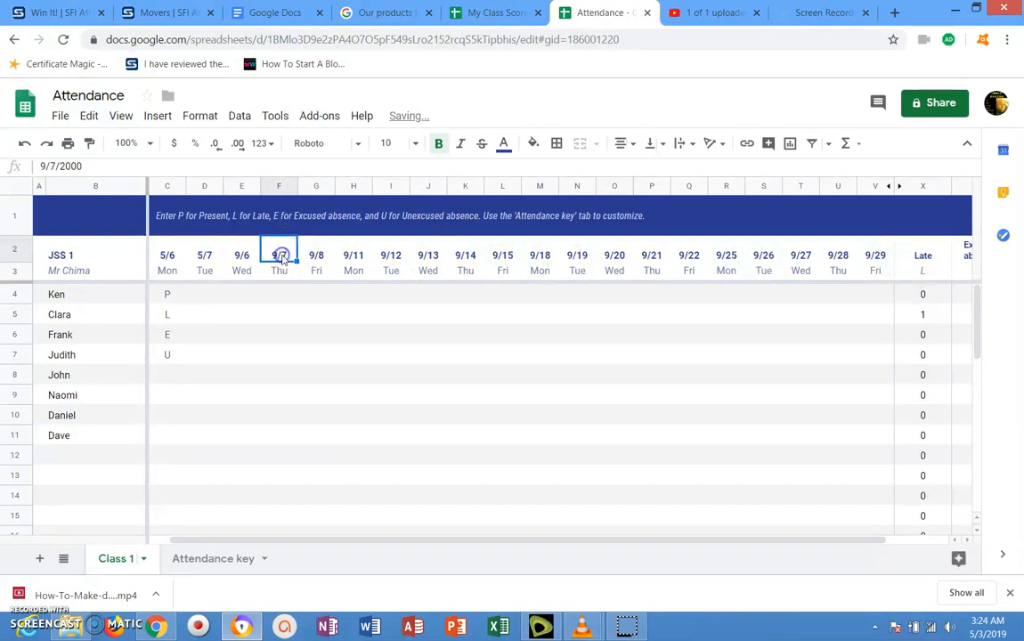
{"action": "left_click", "coordinate": [329, 263]}
{"action": "left_click", "coordinate": [342, 260]}
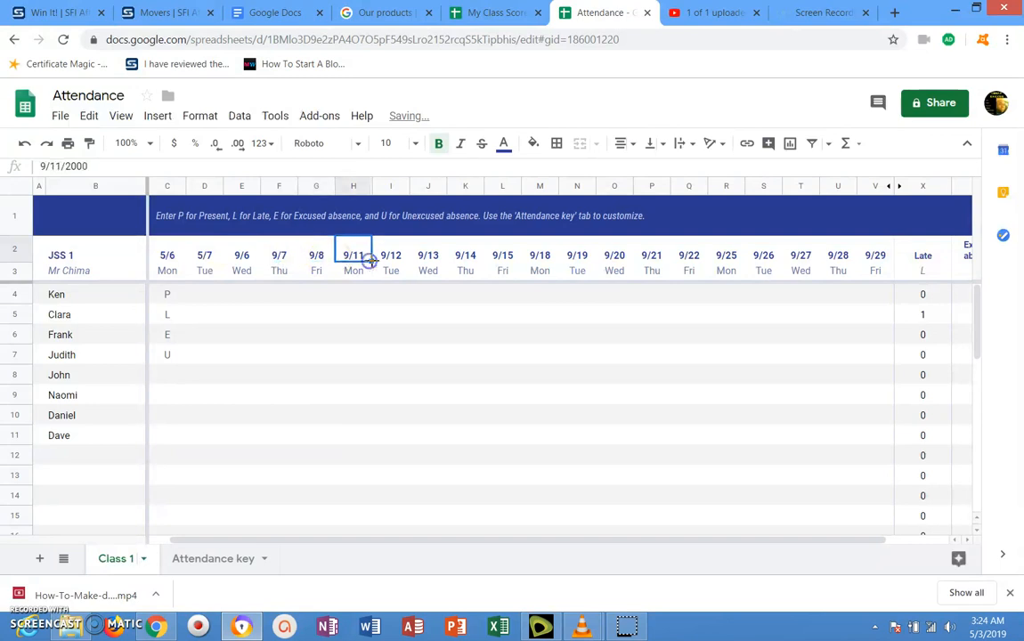
{"action": "left_click", "coordinate": [428, 260]}
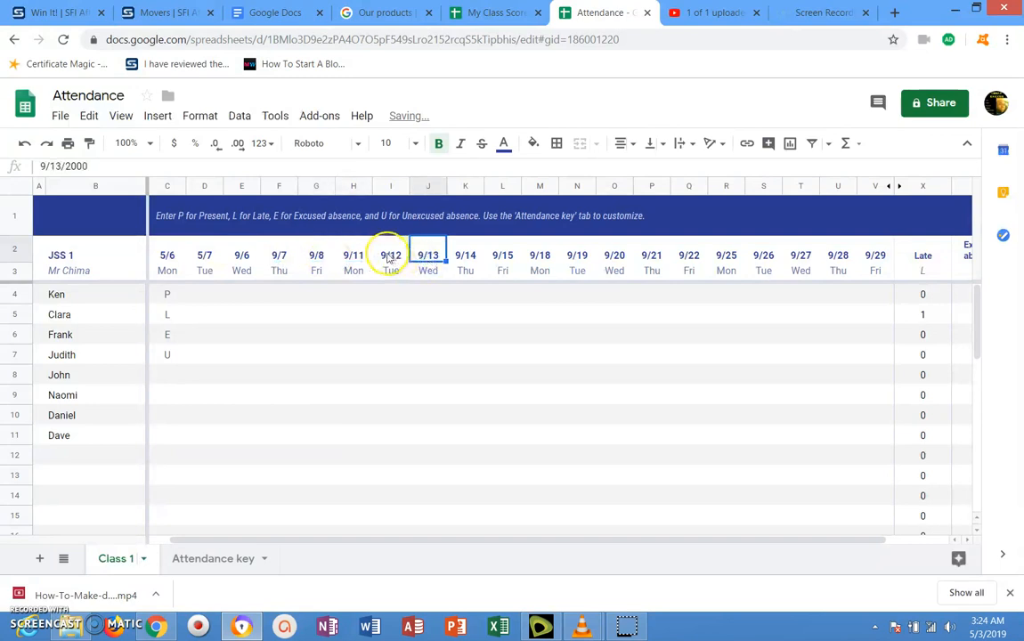
{"action": "left_click", "coordinate": [316, 259]}
{"action": "left_click", "coordinate": [276, 259]}
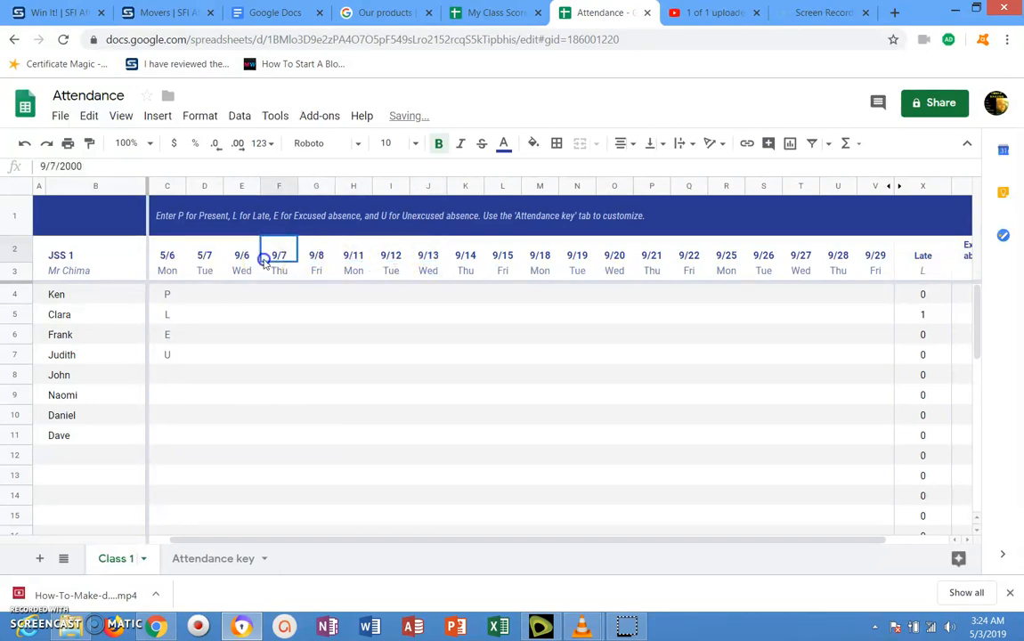
{"action": "left_click", "coordinate": [206, 259]}
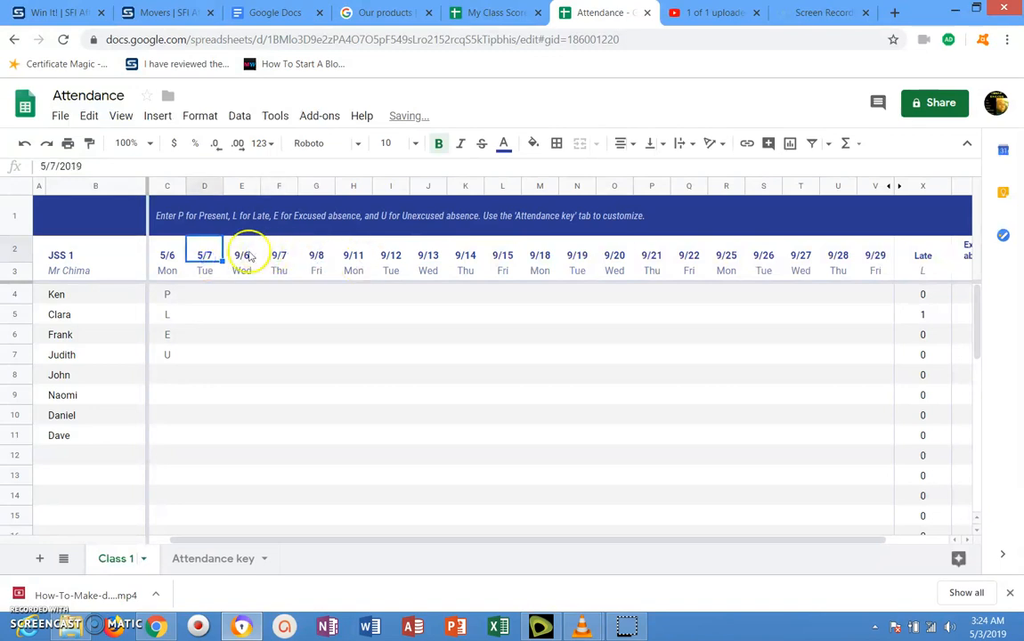
{"action": "left_click", "coordinate": [244, 258]}
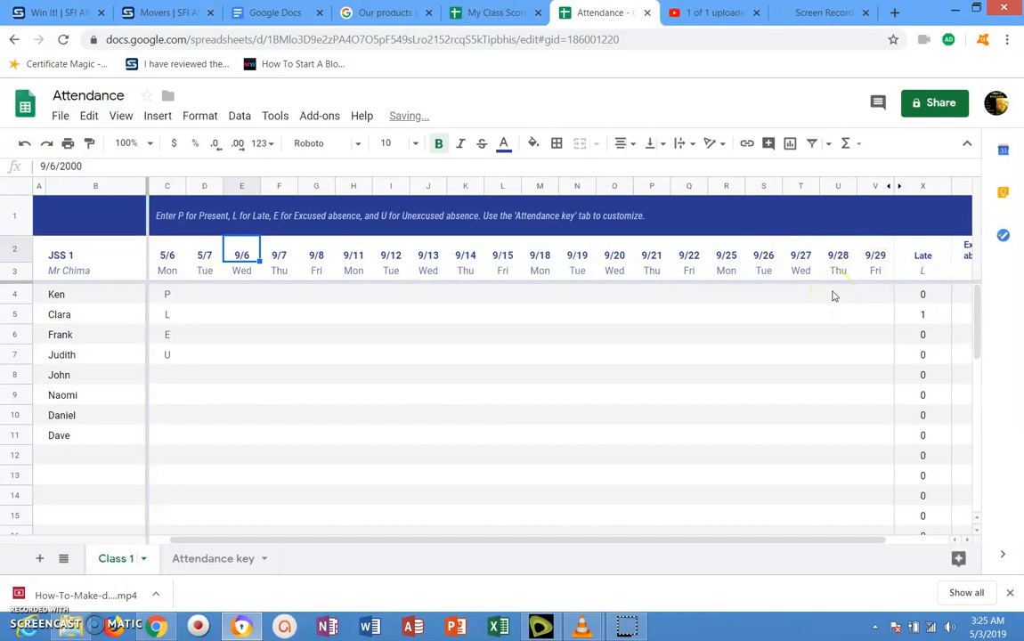
Step: Try inserting a column before the last Friday date in column V, and undo the insertion
{"action": "left_click", "coordinate": [875, 271]}
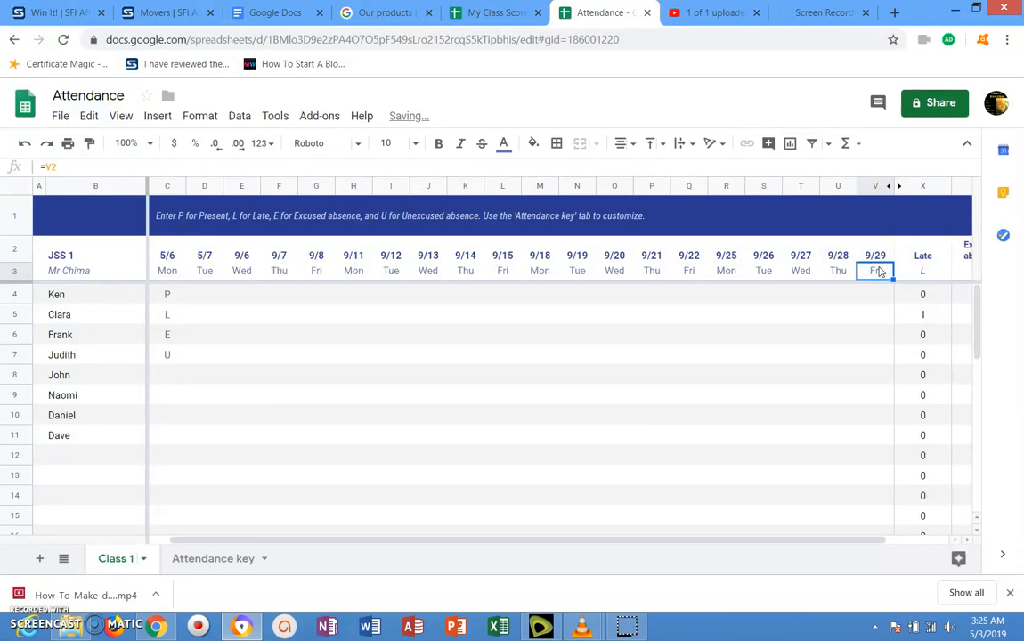
{"action": "left_click", "coordinate": [875, 292]}
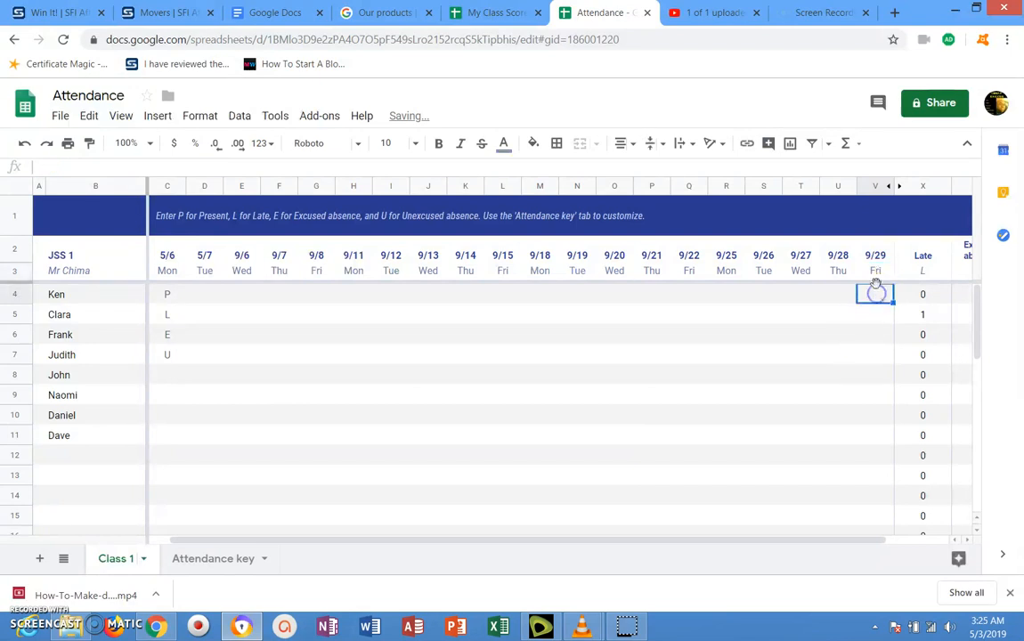
{"action": "left_click", "coordinate": [875, 270]}
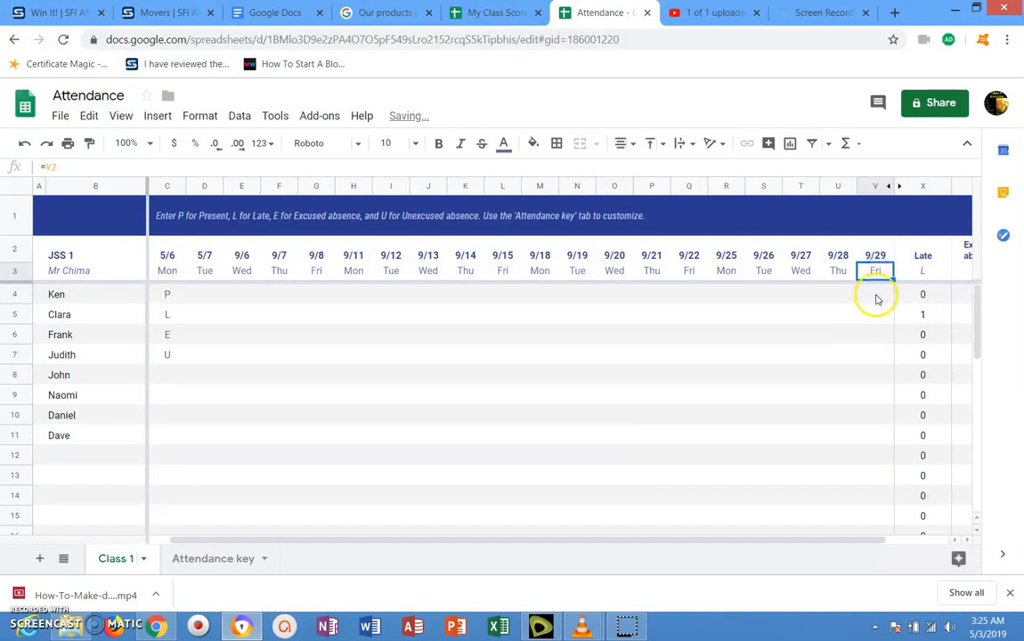
{"action": "left_click", "coordinate": [876, 294]}
{"action": "right_click", "coordinate": [875, 295]}
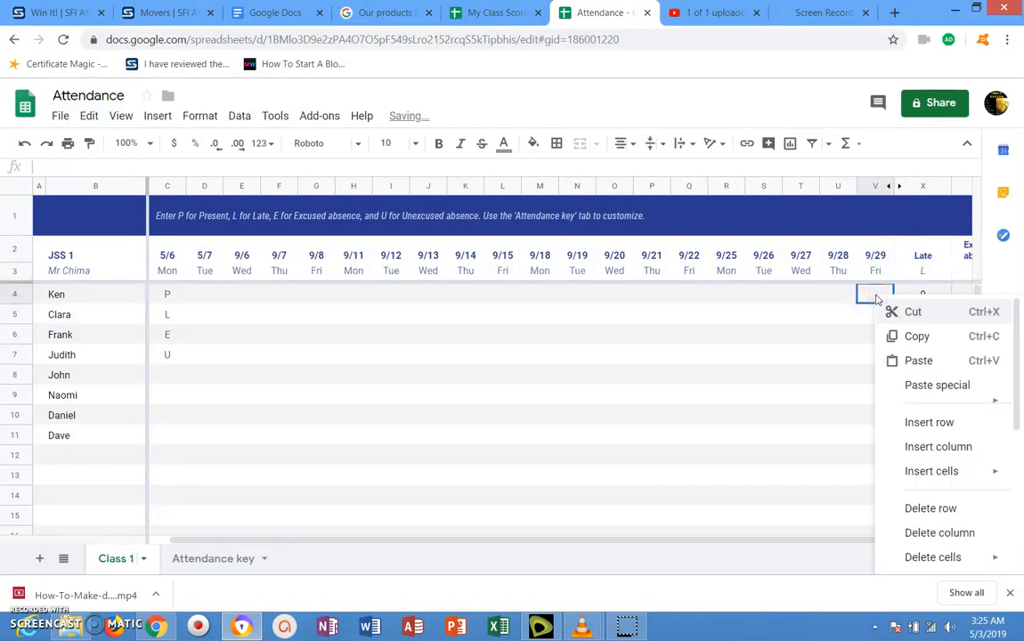
{"action": "left_click", "coordinate": [935, 448]}
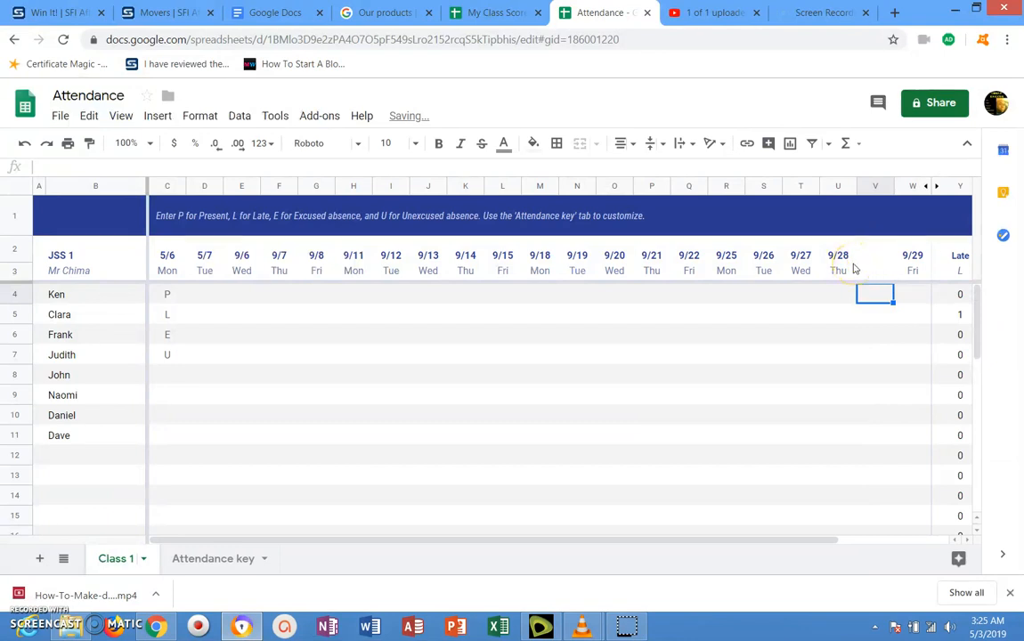
{"action": "left_click", "coordinate": [25, 144]}
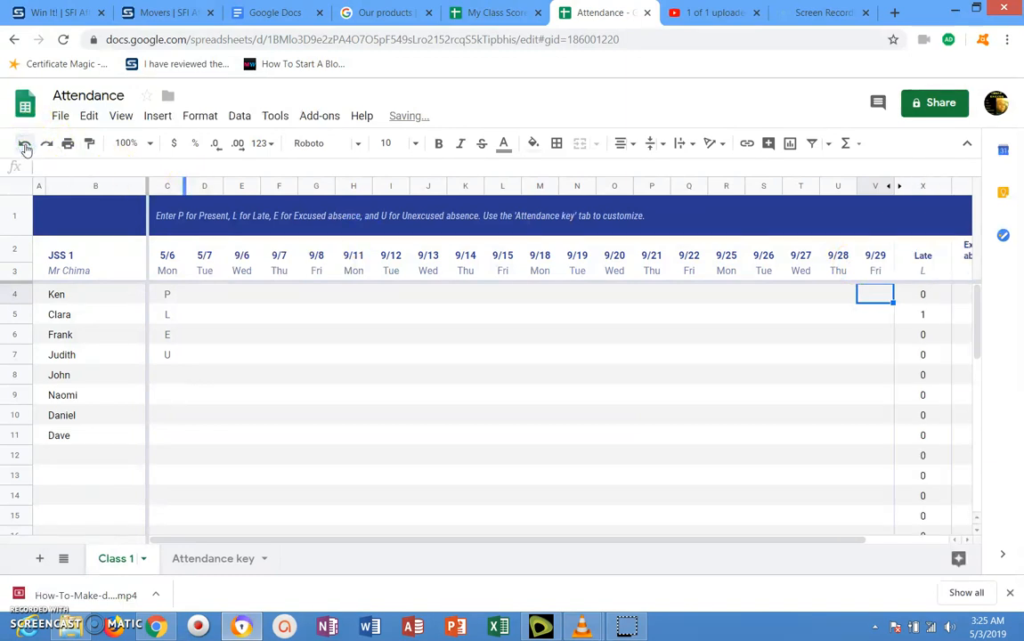
{"action": "left_click", "coordinate": [907, 273]}
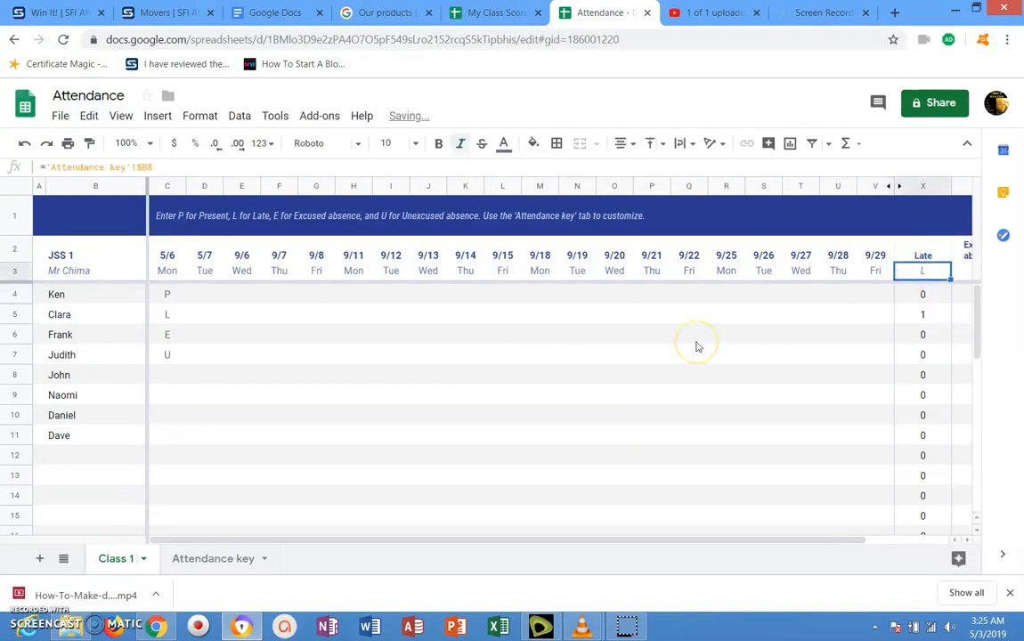
{"action": "left_click", "coordinate": [875, 260]}
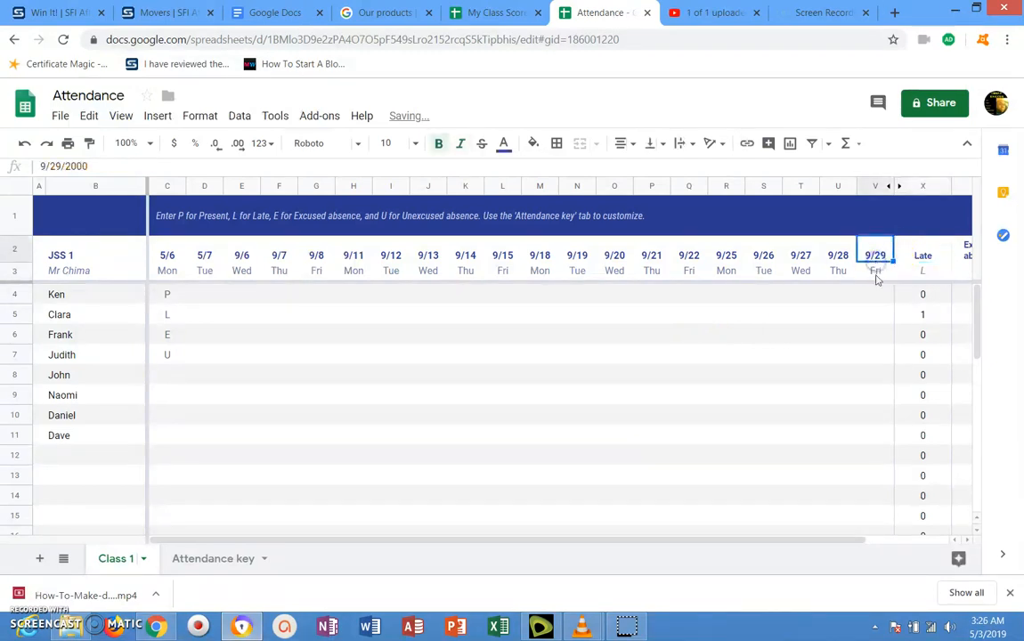
{"action": "left_click", "coordinate": [876, 274]}
{"action": "left_click", "coordinate": [876, 294]}
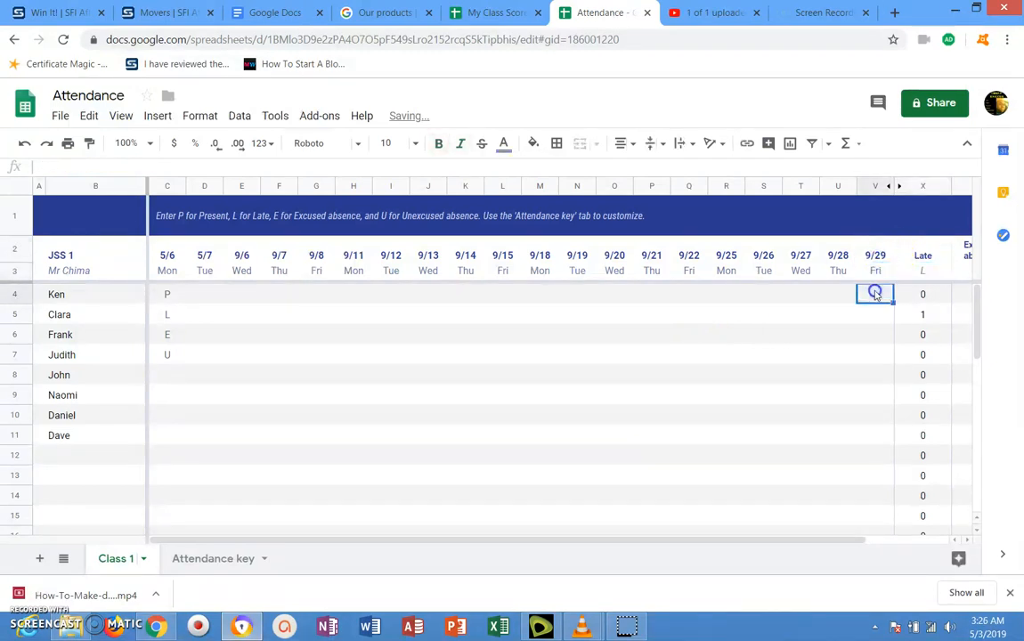
{"action": "right_click", "coordinate": [876, 294]}
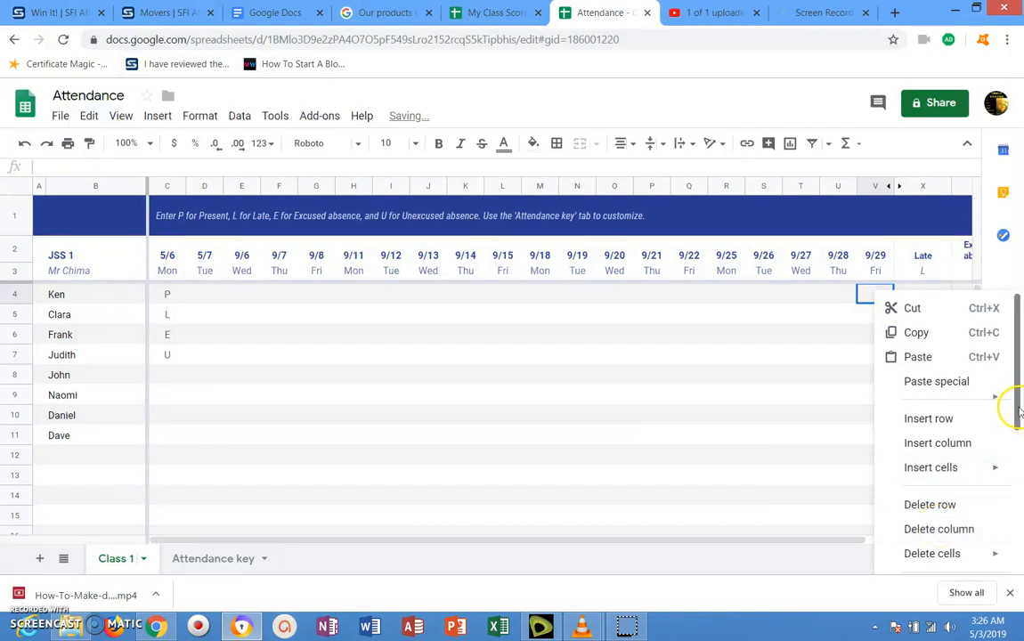
{"action": "mouse_move", "coordinate": [1017, 410]}
{"action": "left_mouse_down"}
{"action": "mouse_move", "coordinate": [1016, 496]}
{"action": "mouse_move", "coordinate": [1017, 392]}
{"action": "left_mouse_up"}
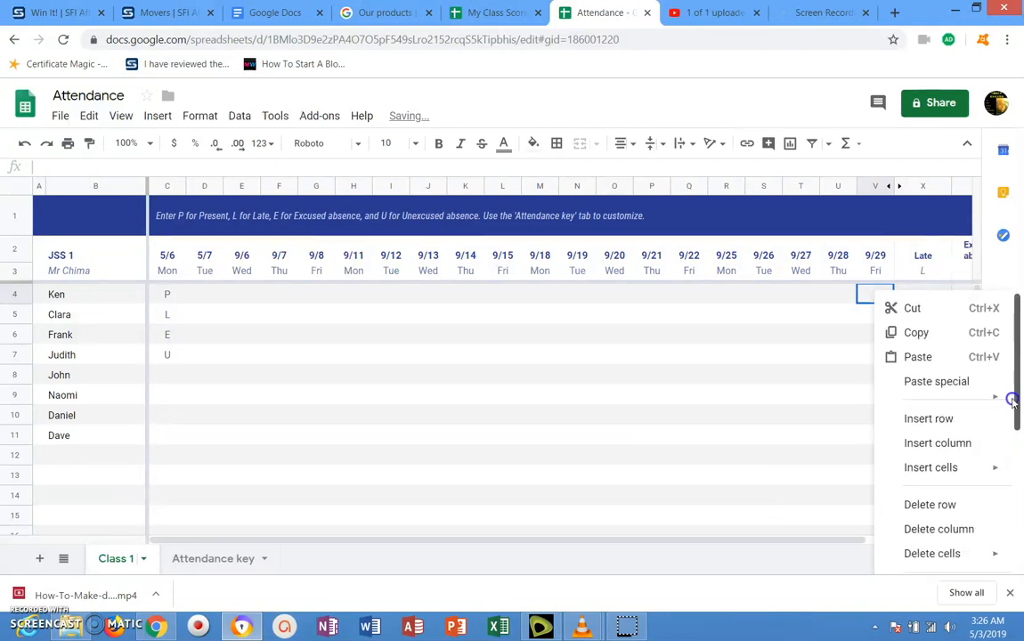
{"action": "left_click", "coordinate": [609, 297]}
Step: Review the first student's attendance mark in cell C4 and the Late and Excused absence total columns
{"action": "left_click", "coordinate": [180, 296]}
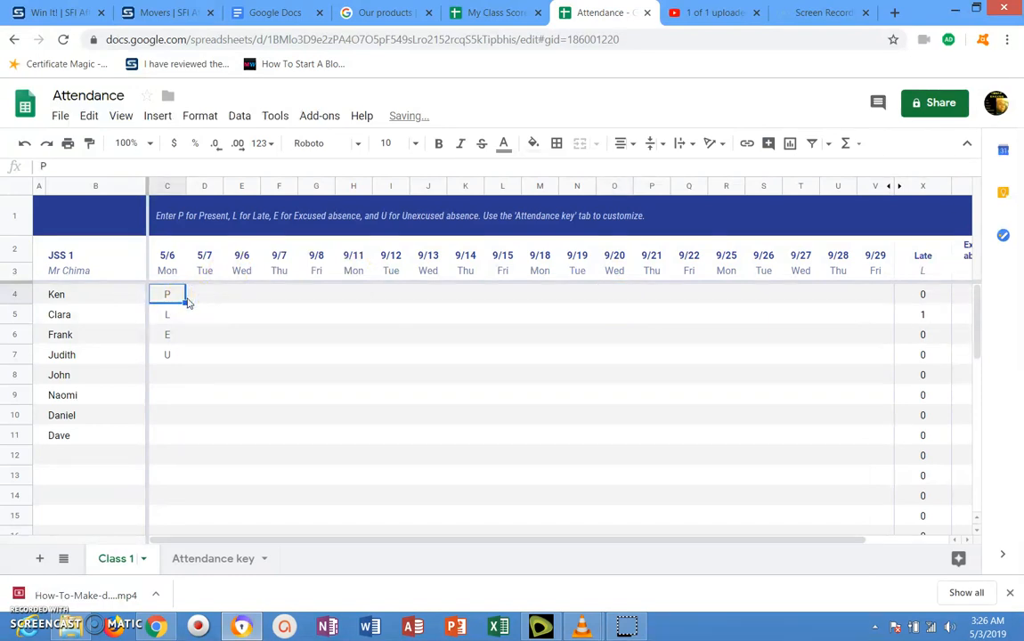
{"action": "left_click", "coordinate": [174, 294]}
{"action": "left_click", "coordinate": [915, 544]}
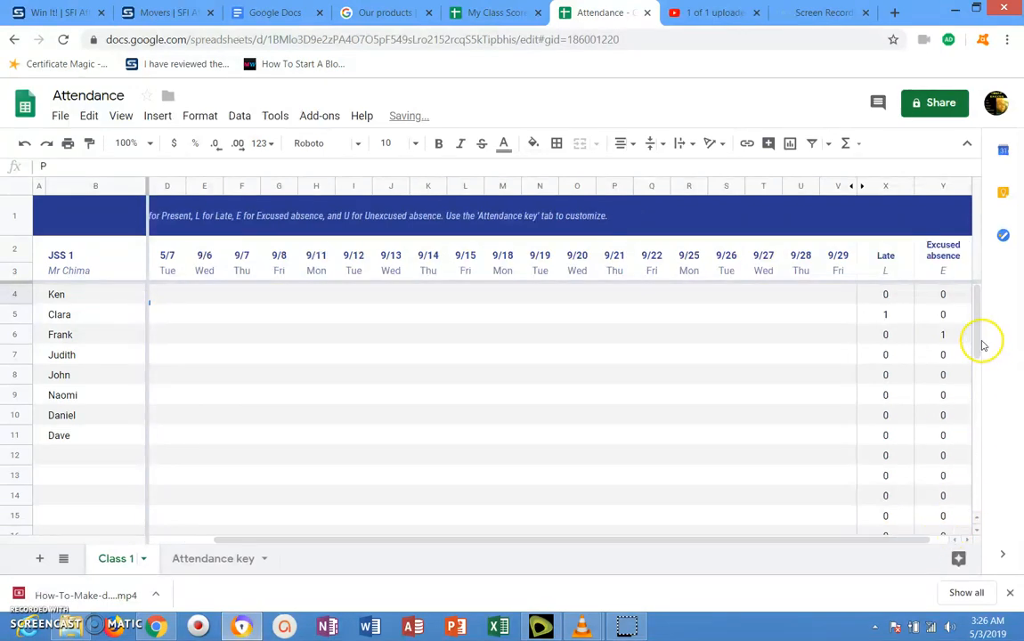
{"action": "left_click_drag", "start_coordinate": [978, 341], "coordinate": [982, 308]}
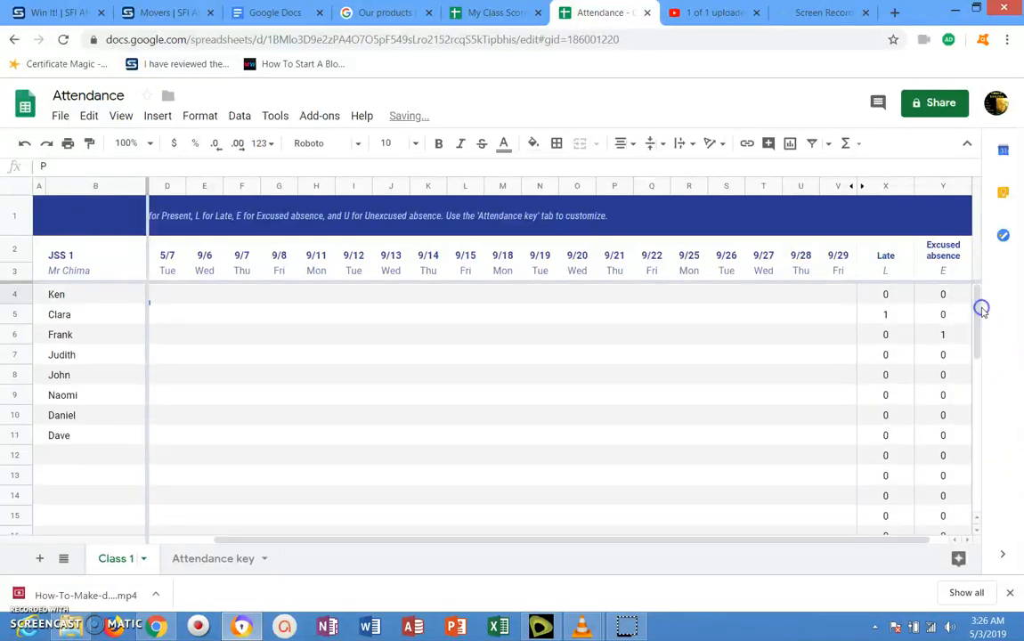
{"action": "left_click", "coordinate": [170, 539]}
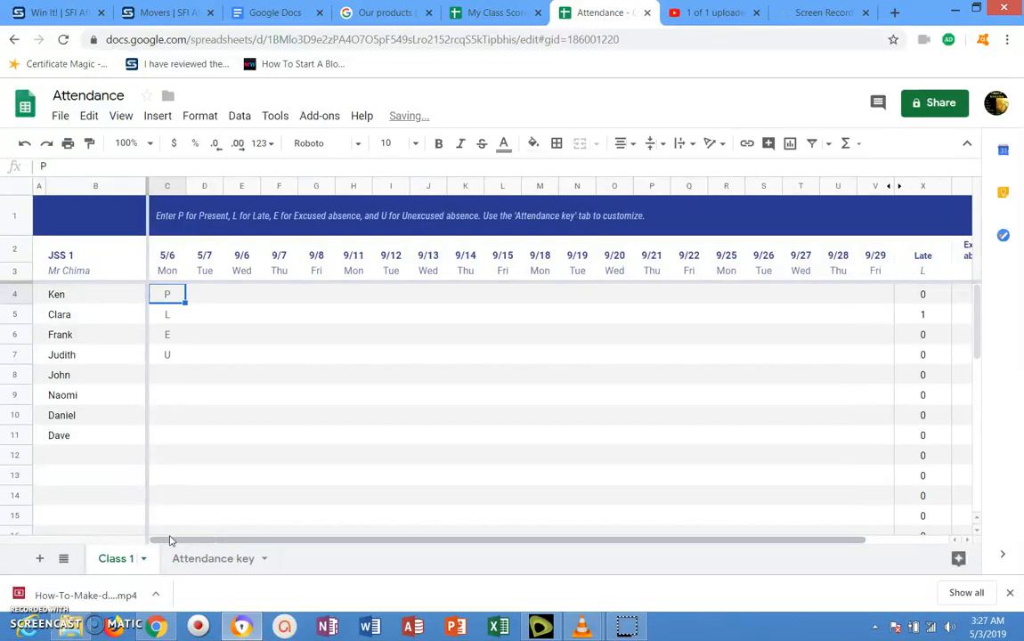